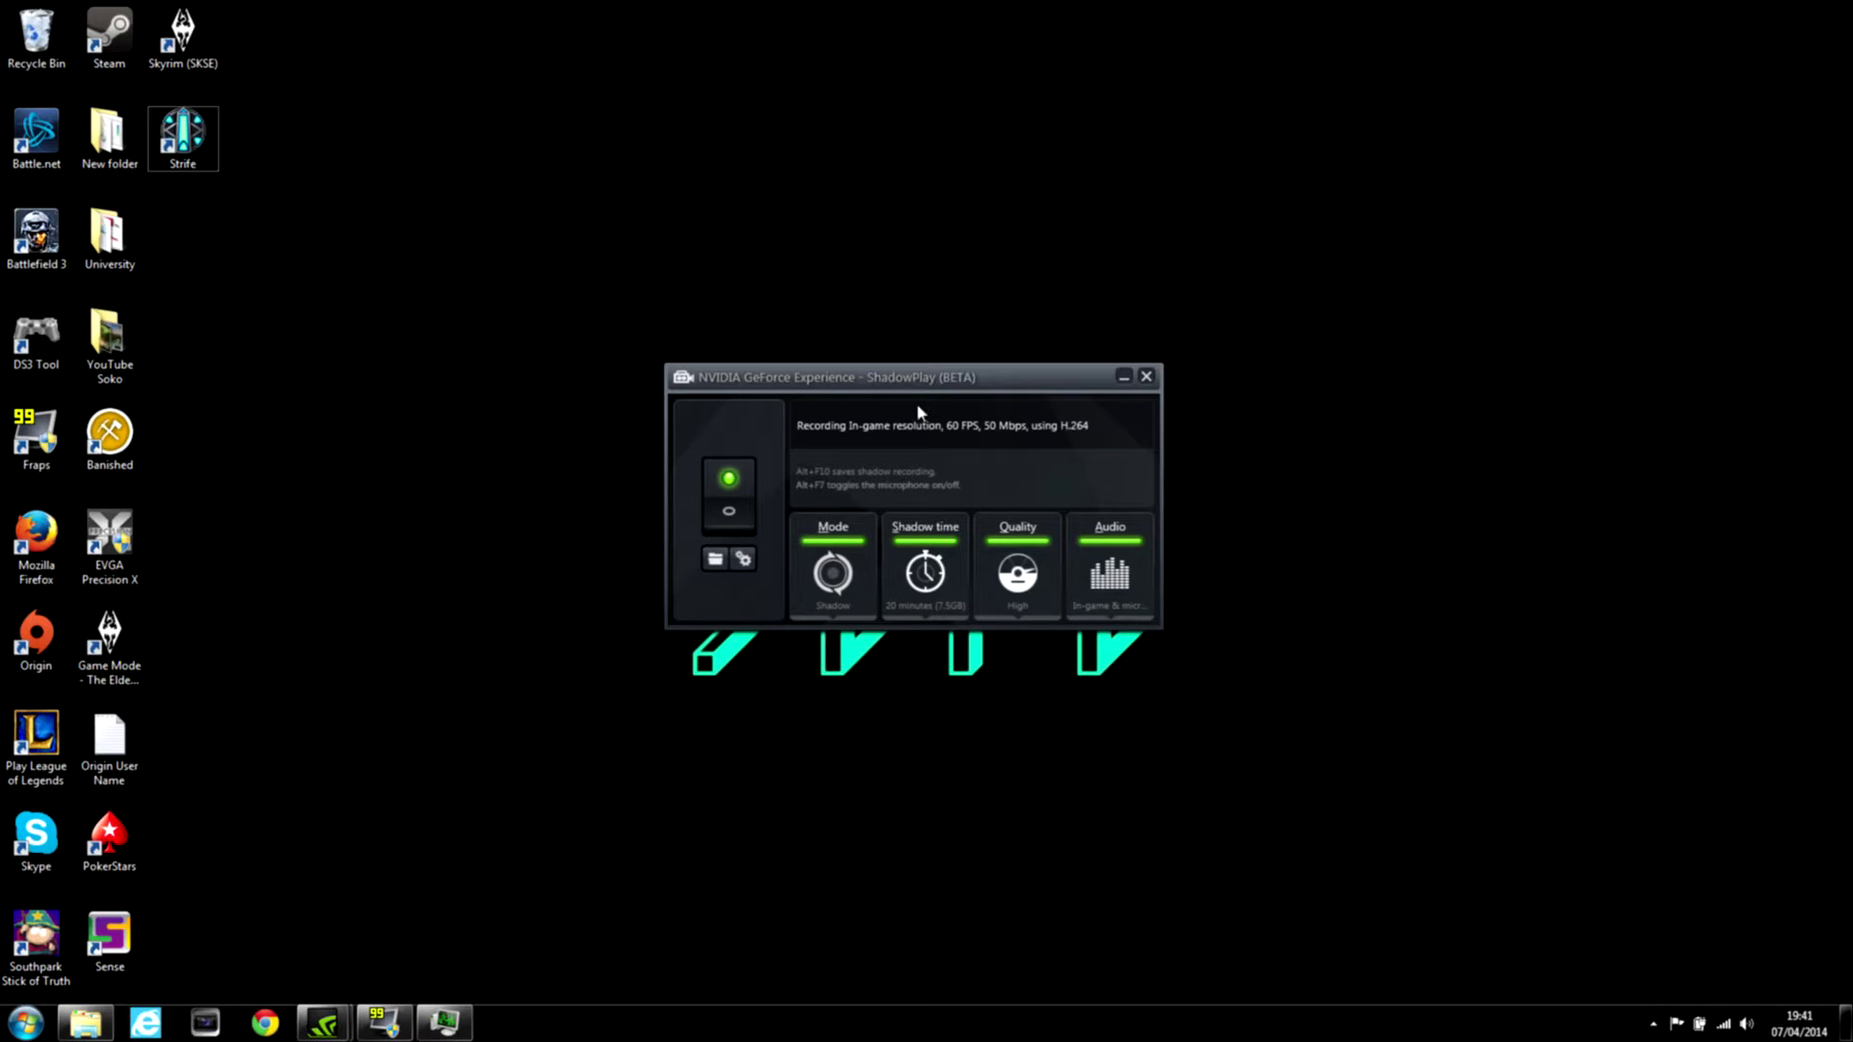
{"action": "left_click_drag", "start_coordinate": [894, 382], "coordinate": [932, 382]}
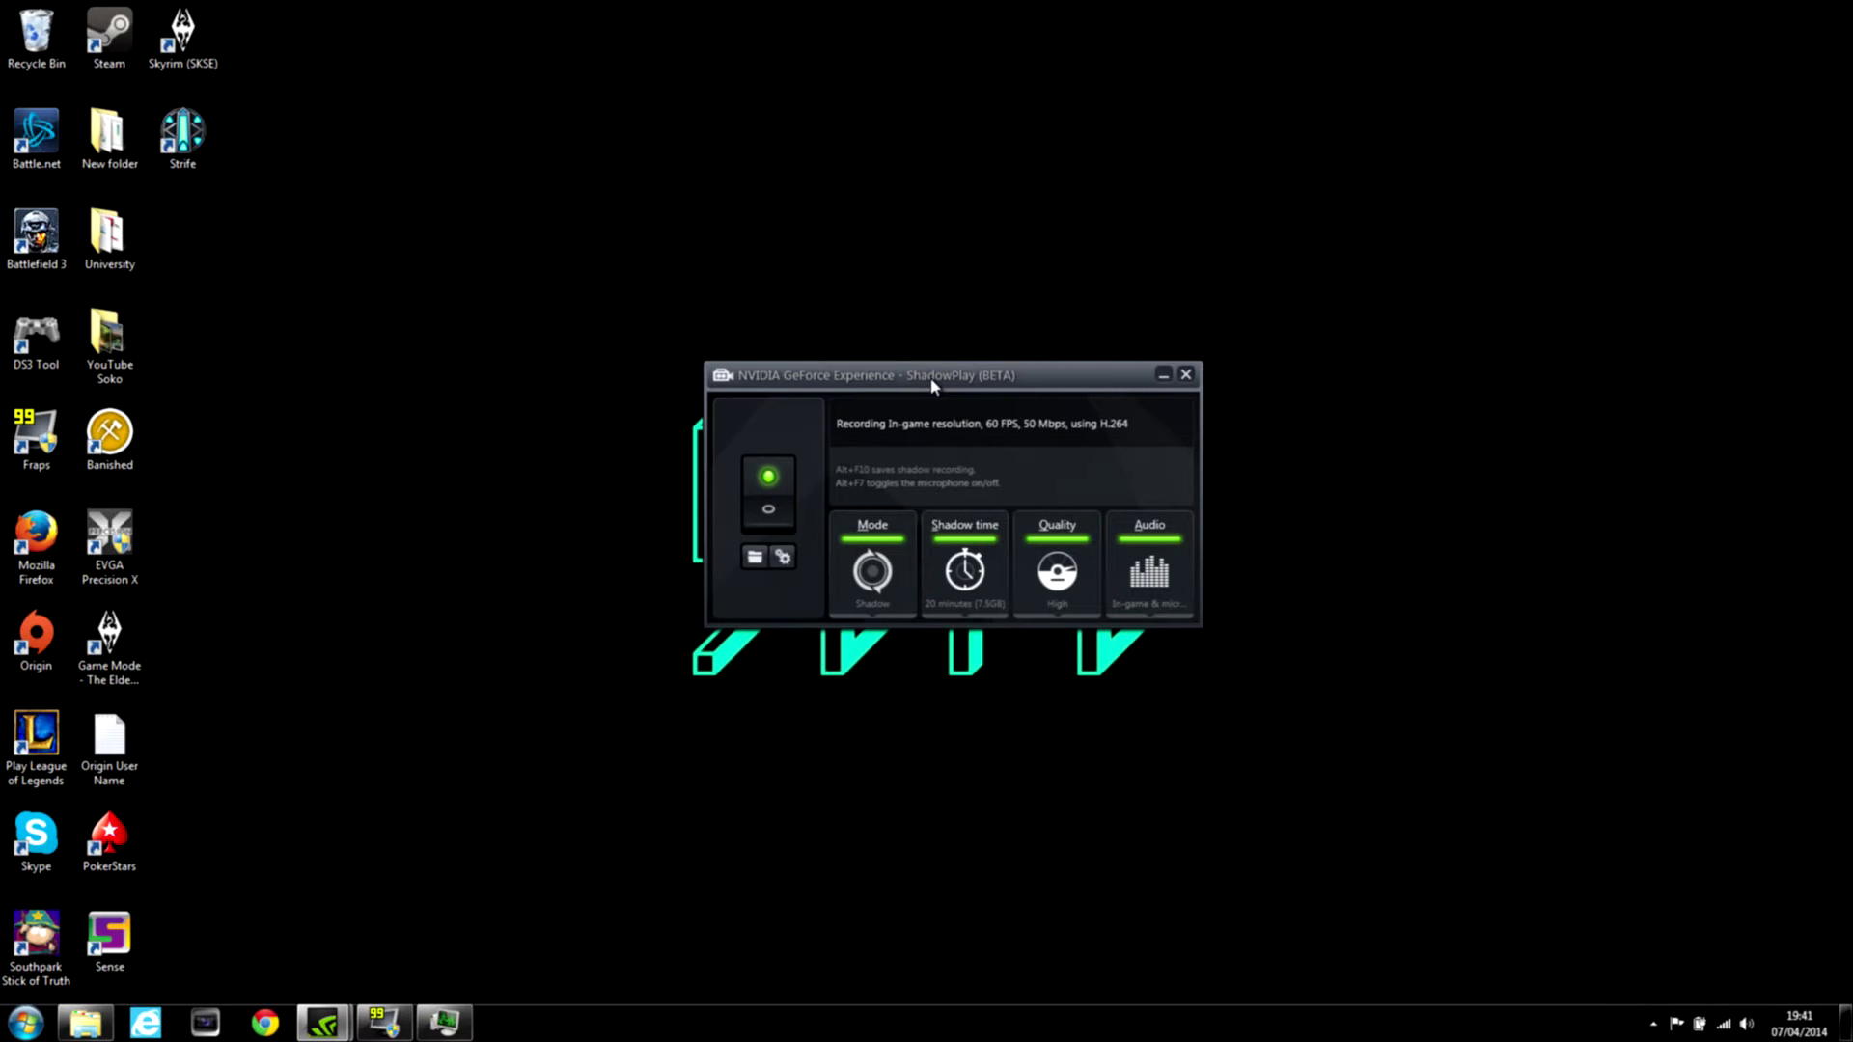
{"action": "left_click_drag", "start_coordinate": [932, 384], "coordinate": [919, 377]}
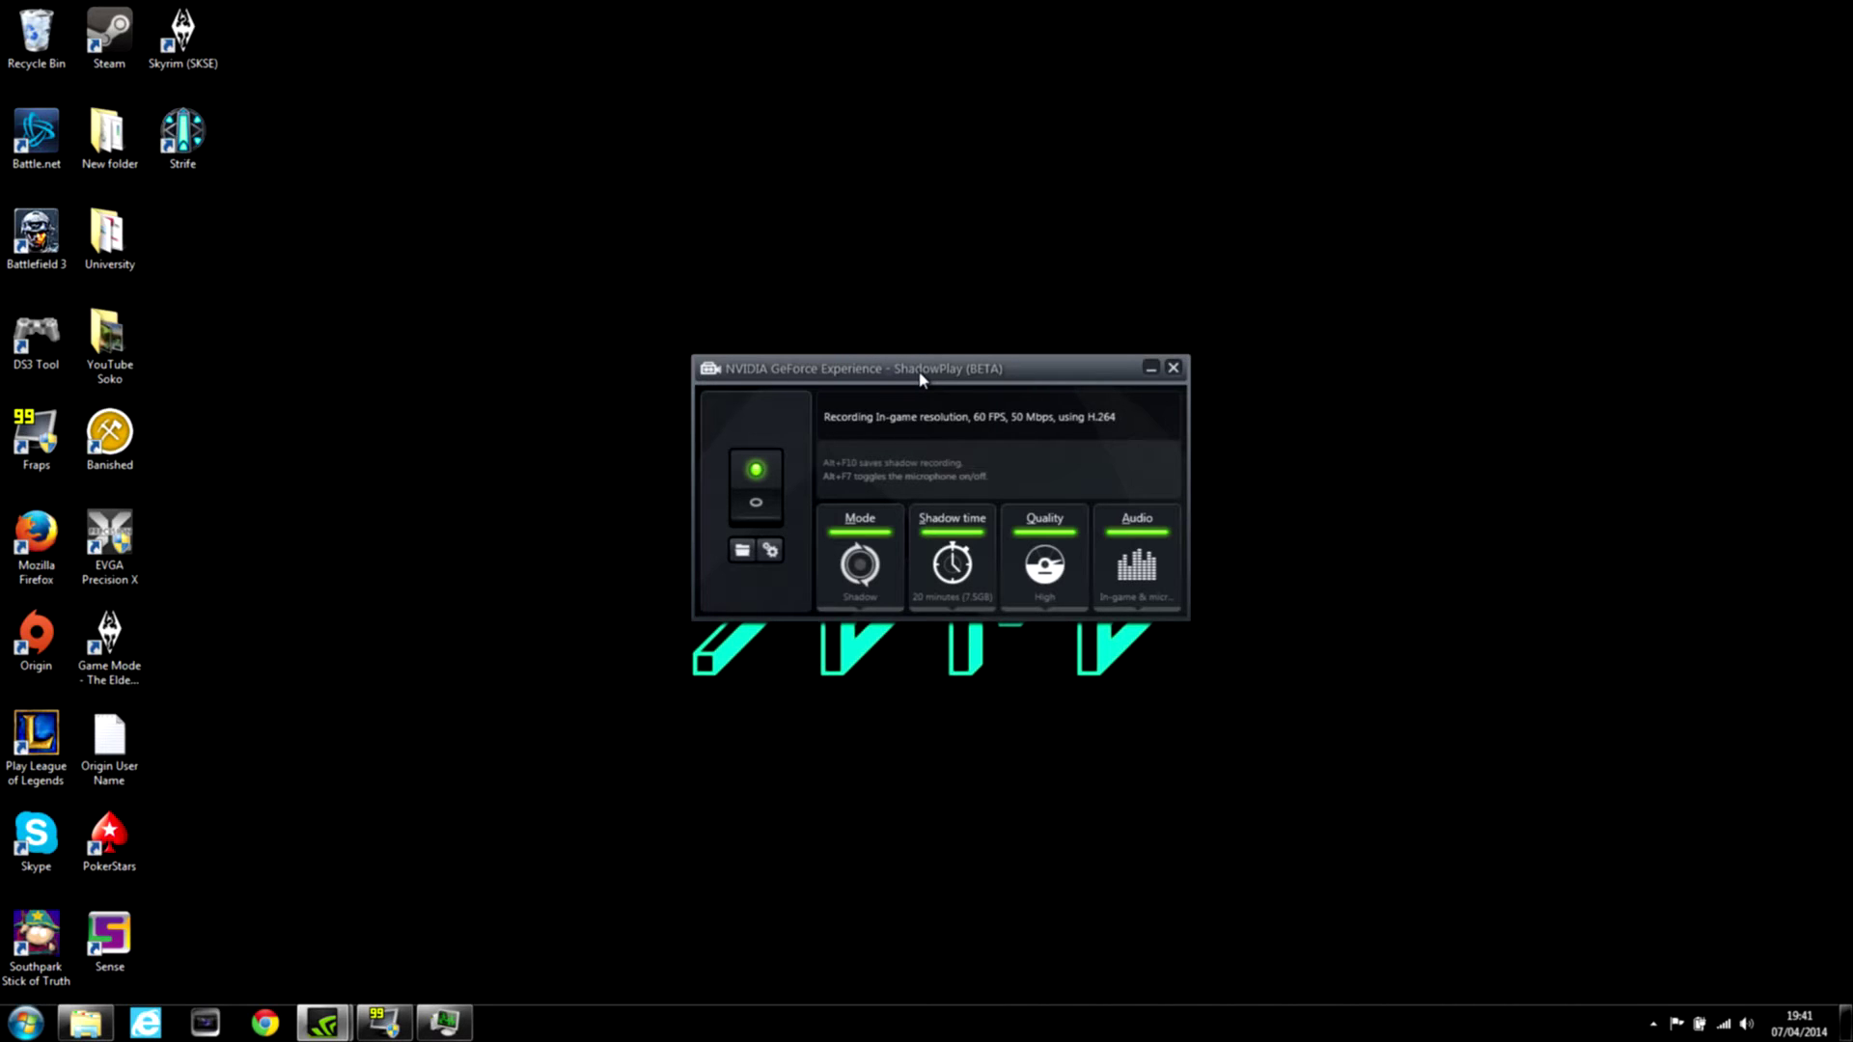
{"action": "left_click_drag", "start_coordinate": [919, 375], "coordinate": [913, 329]}
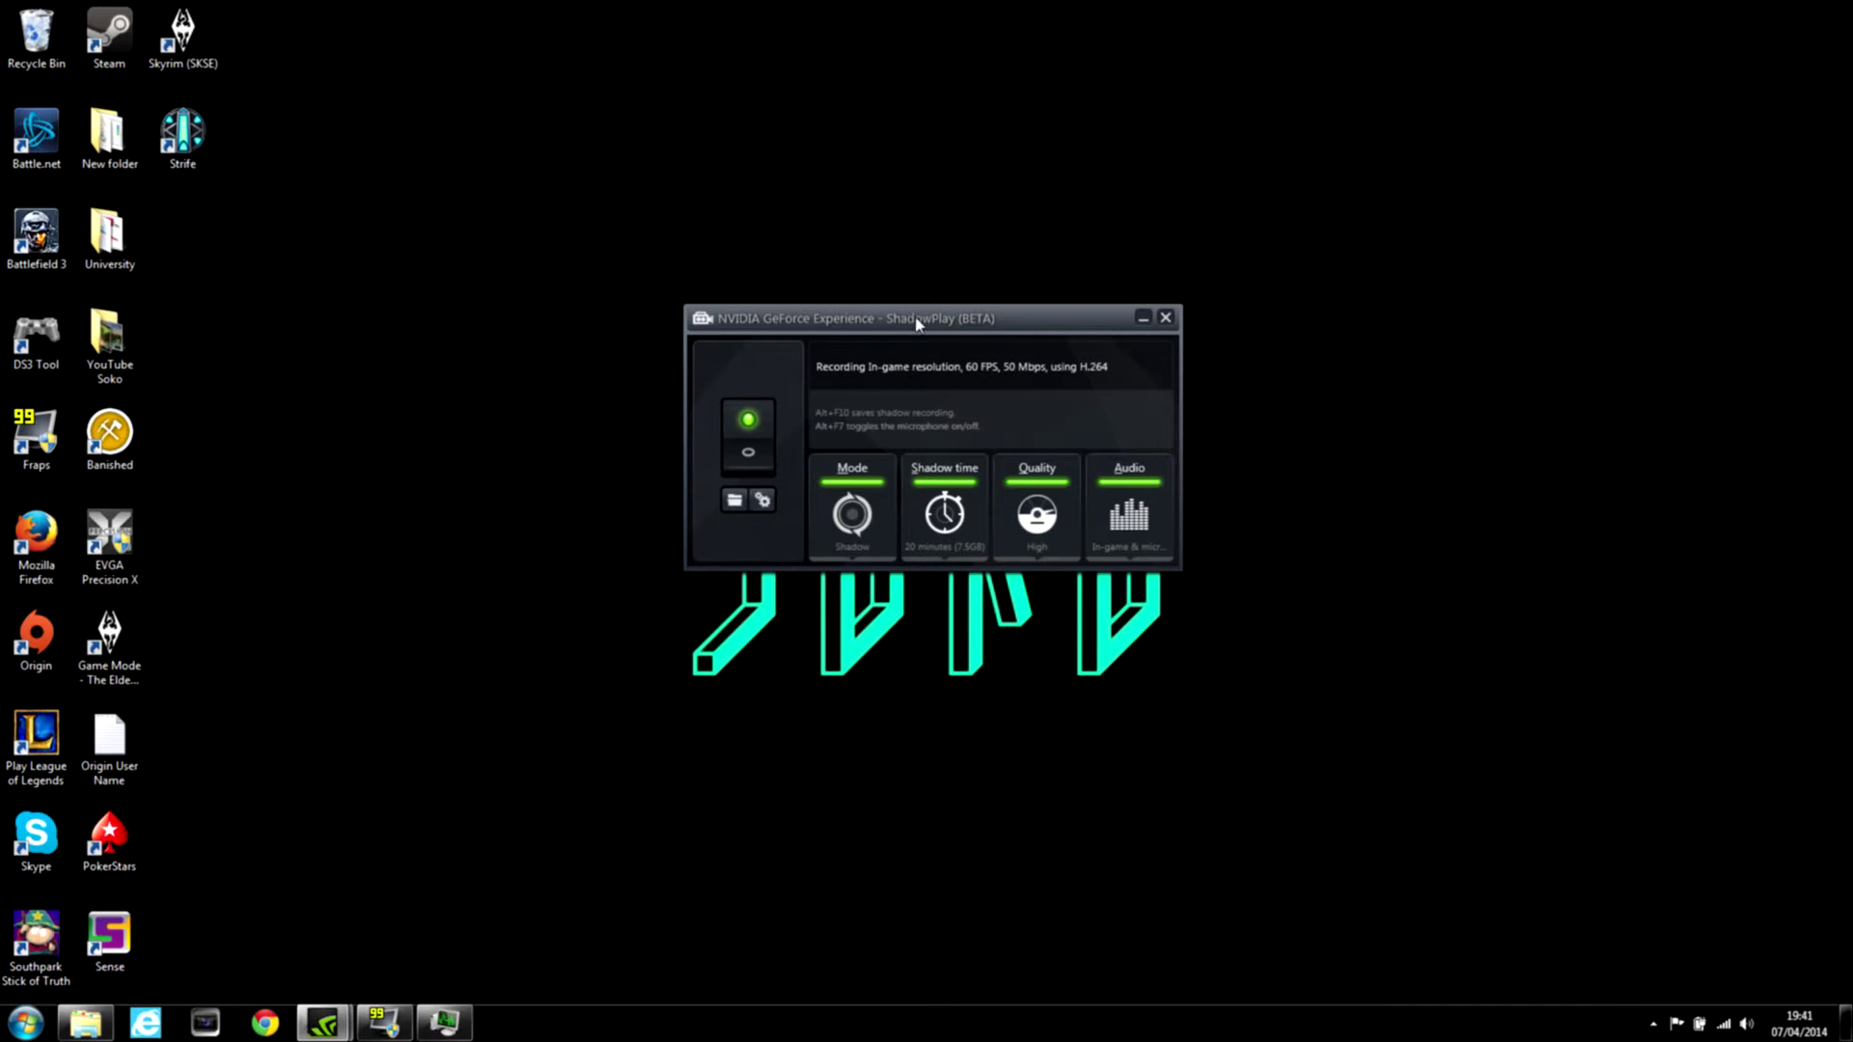
{"action": "left_click_drag", "start_coordinate": [908, 319], "coordinate": [801, 261]}
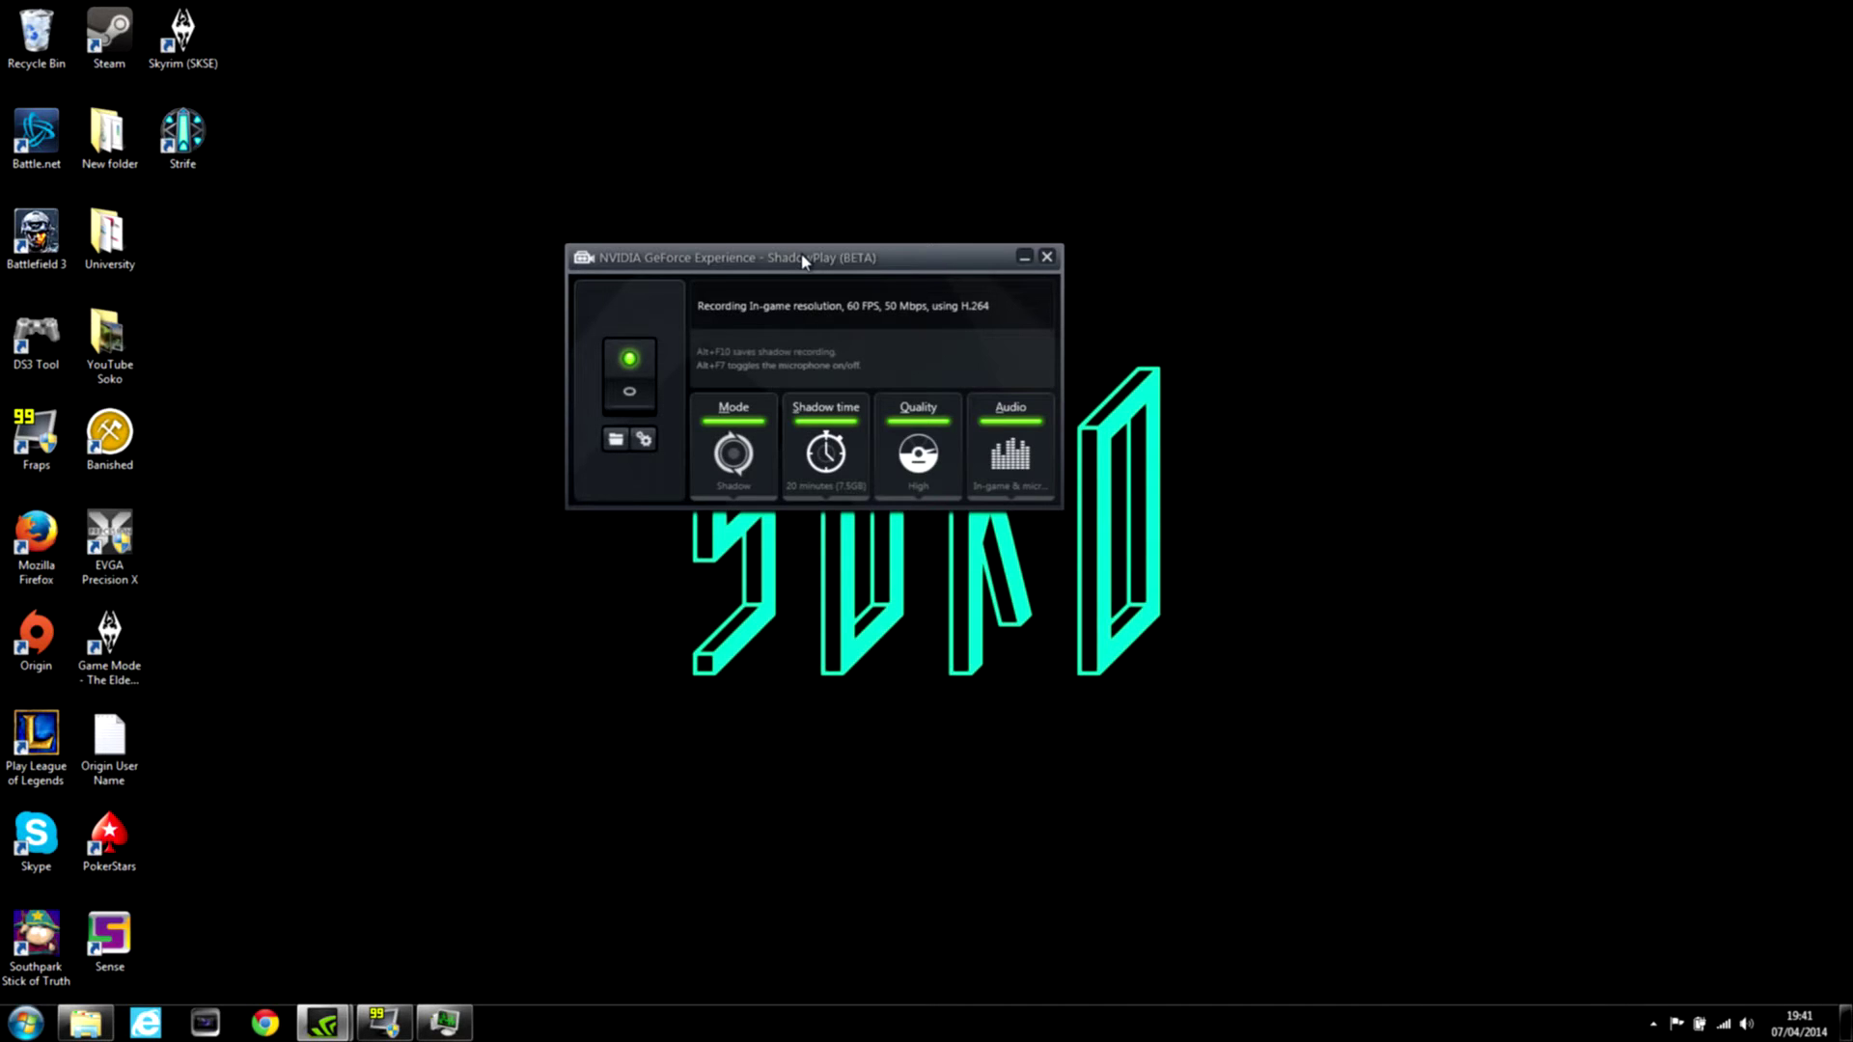
Bring up ShadowPlay from the main GeForce Experience window and minimise that main window
{"action": "mouse_move", "coordinate": [326, 1023]}
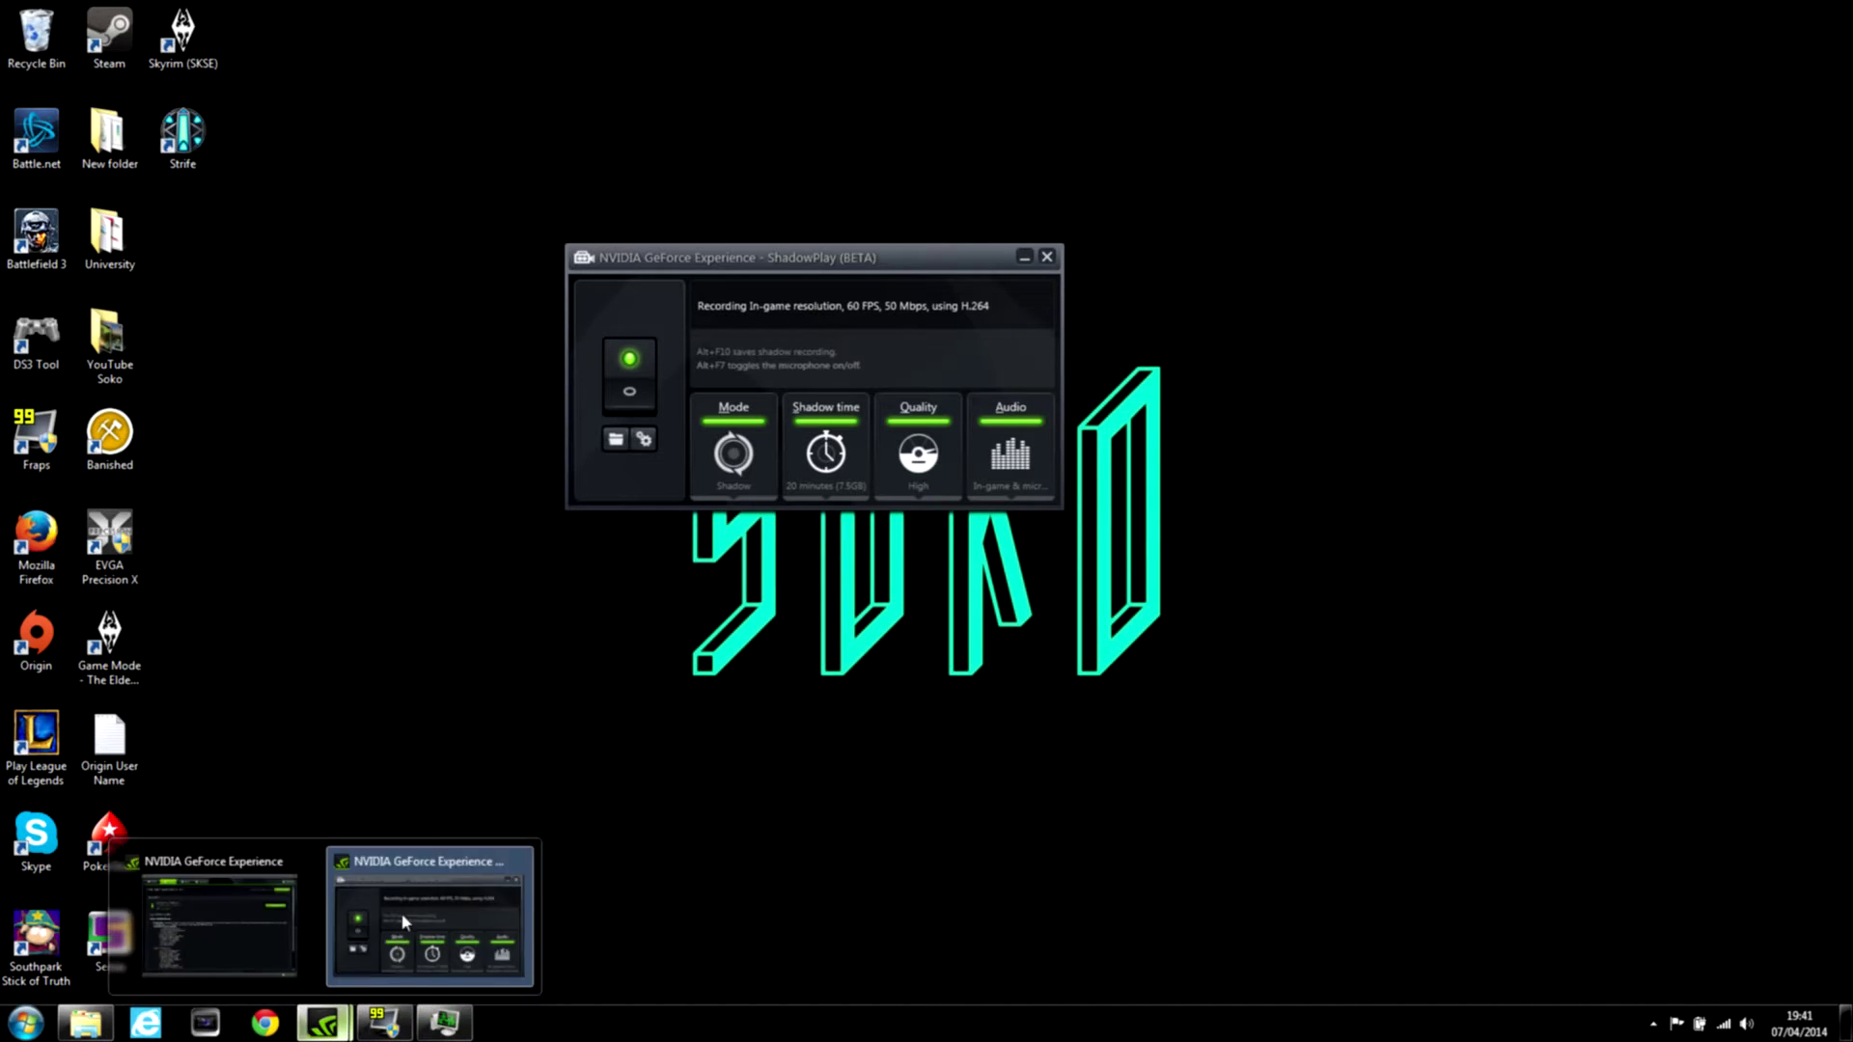
{"action": "left_click", "coordinate": [226, 896]}
{"action": "left_click", "coordinate": [1653, 1023]}
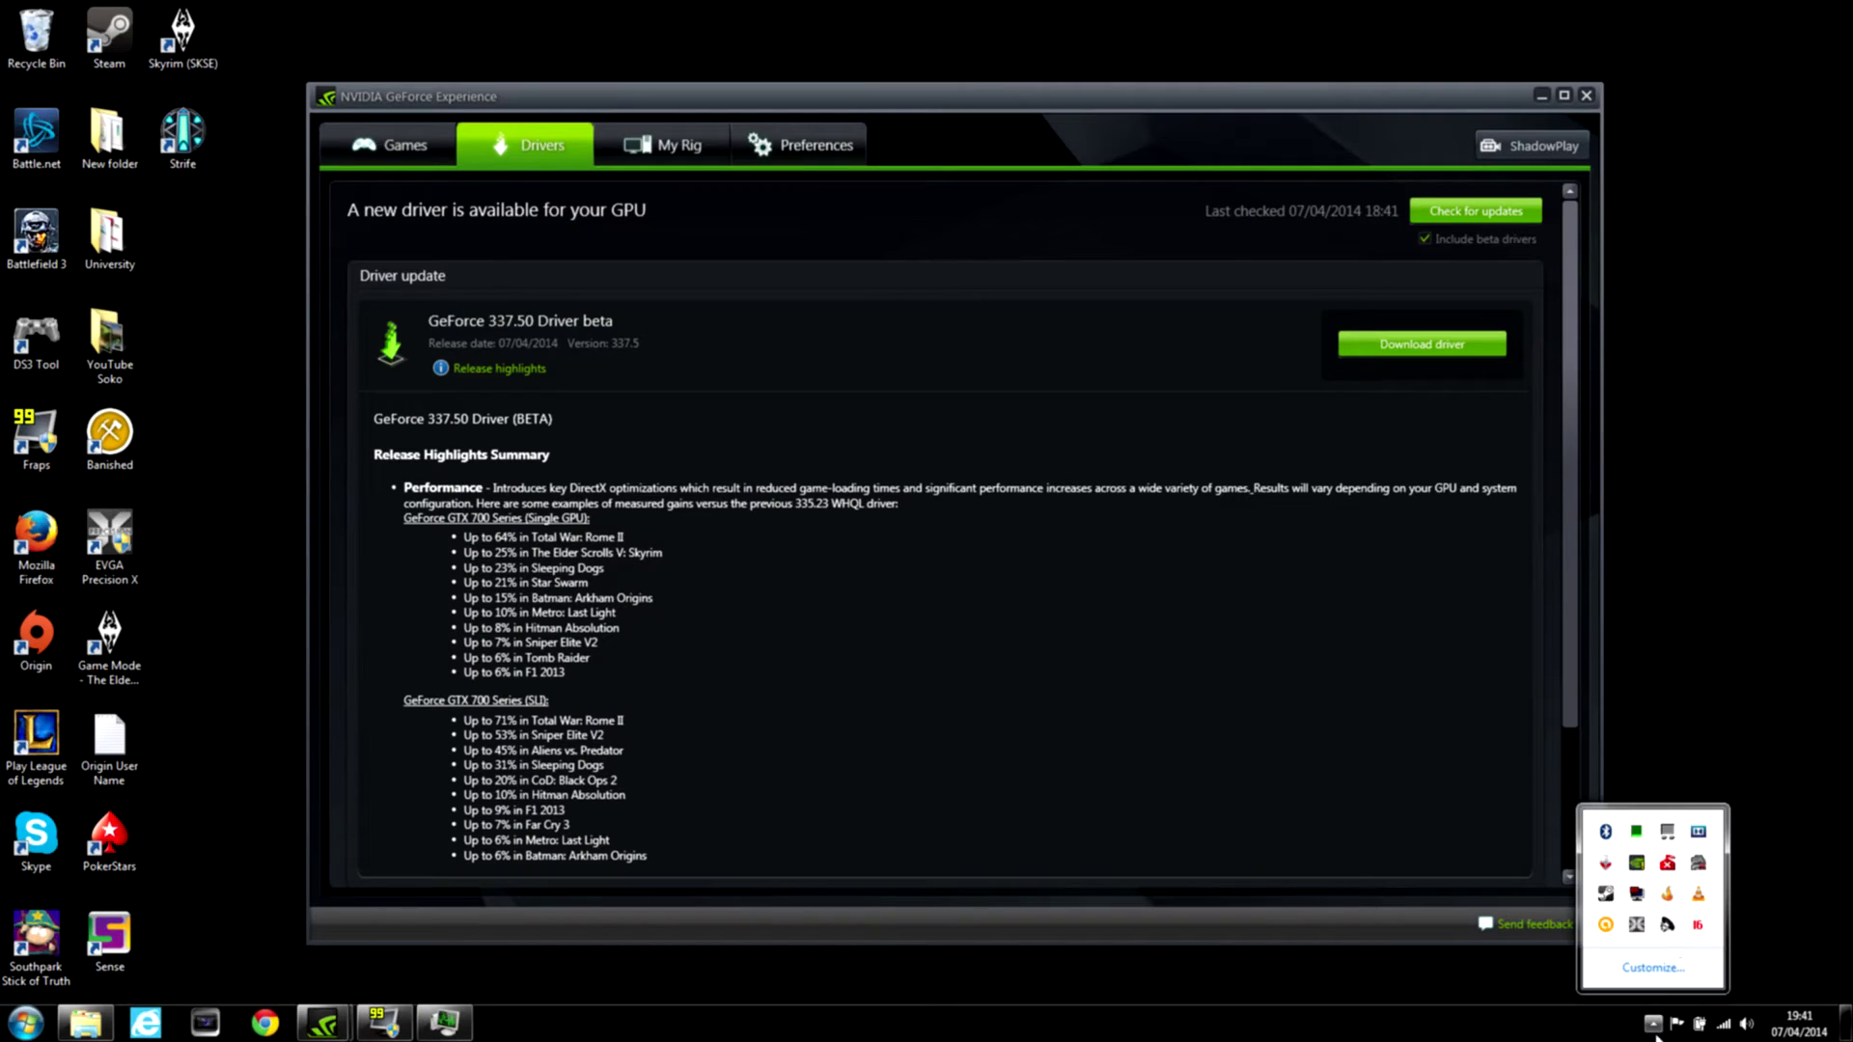
{"action": "right_click", "coordinate": [1635, 866]}
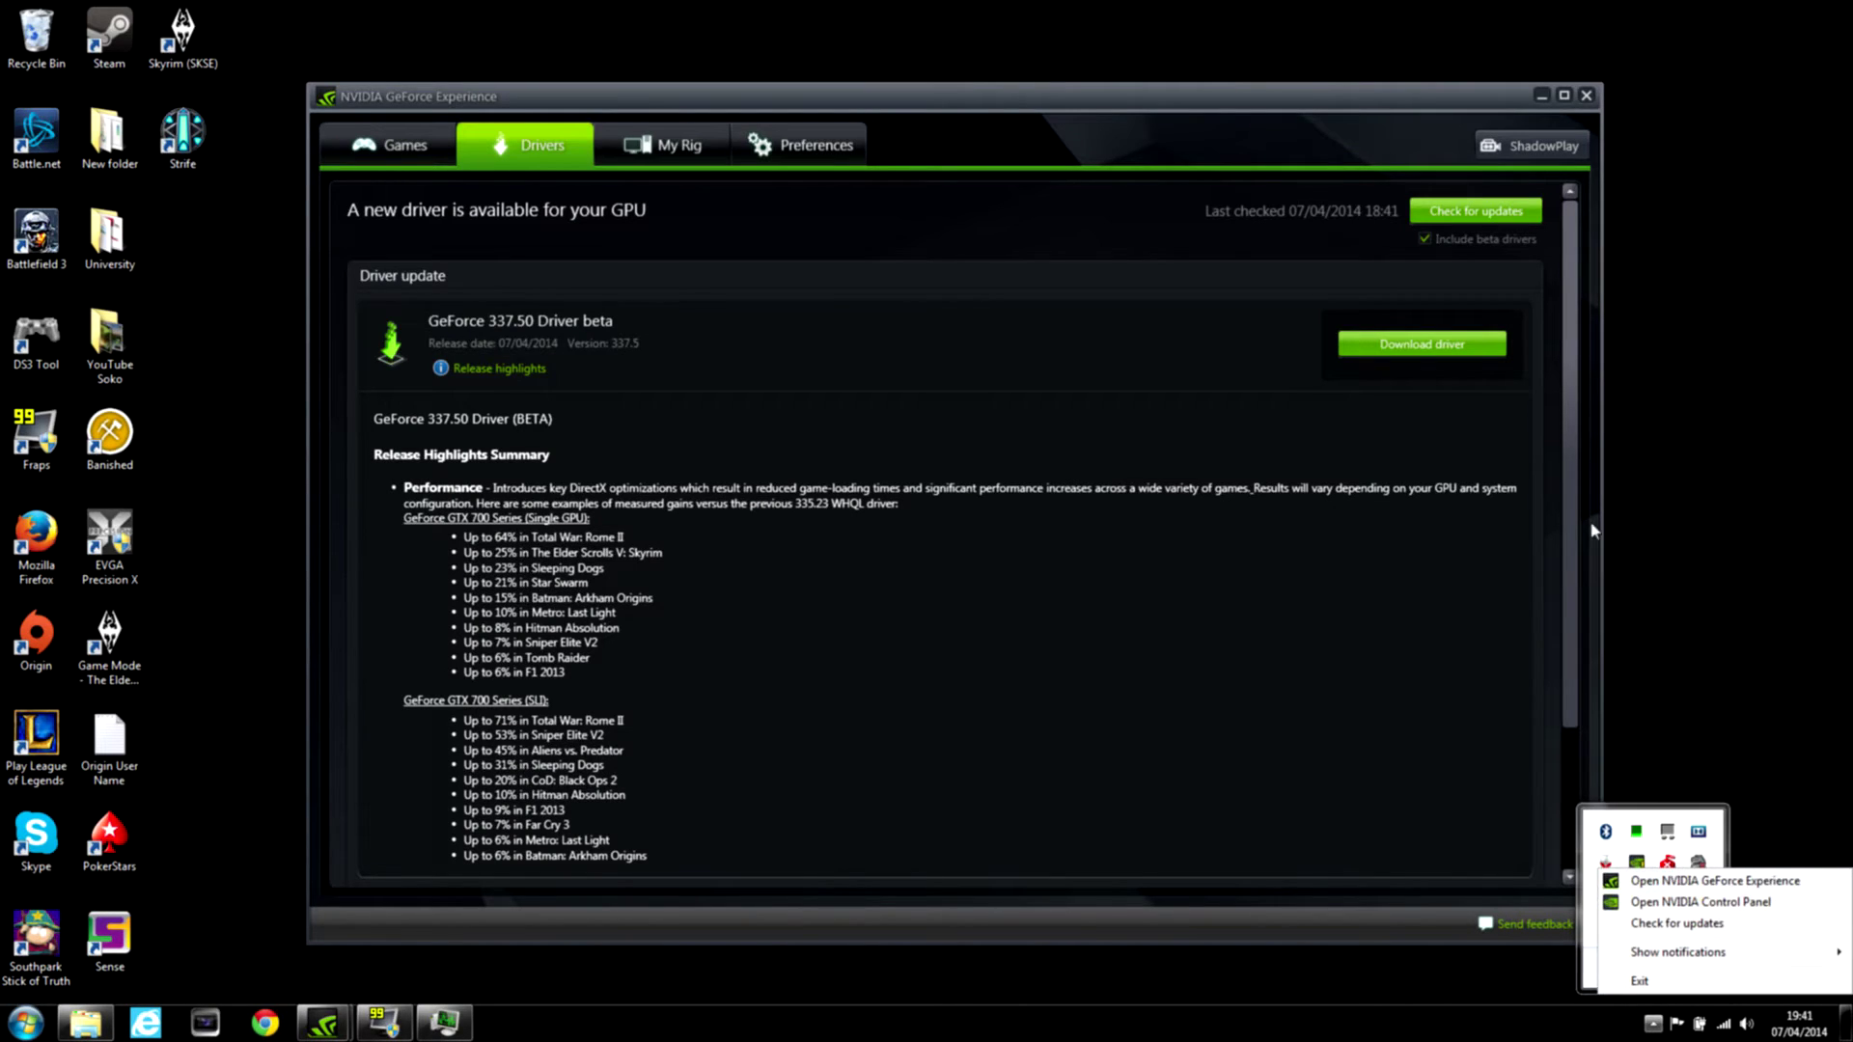
{"action": "left_click", "coordinate": [1051, 116]}
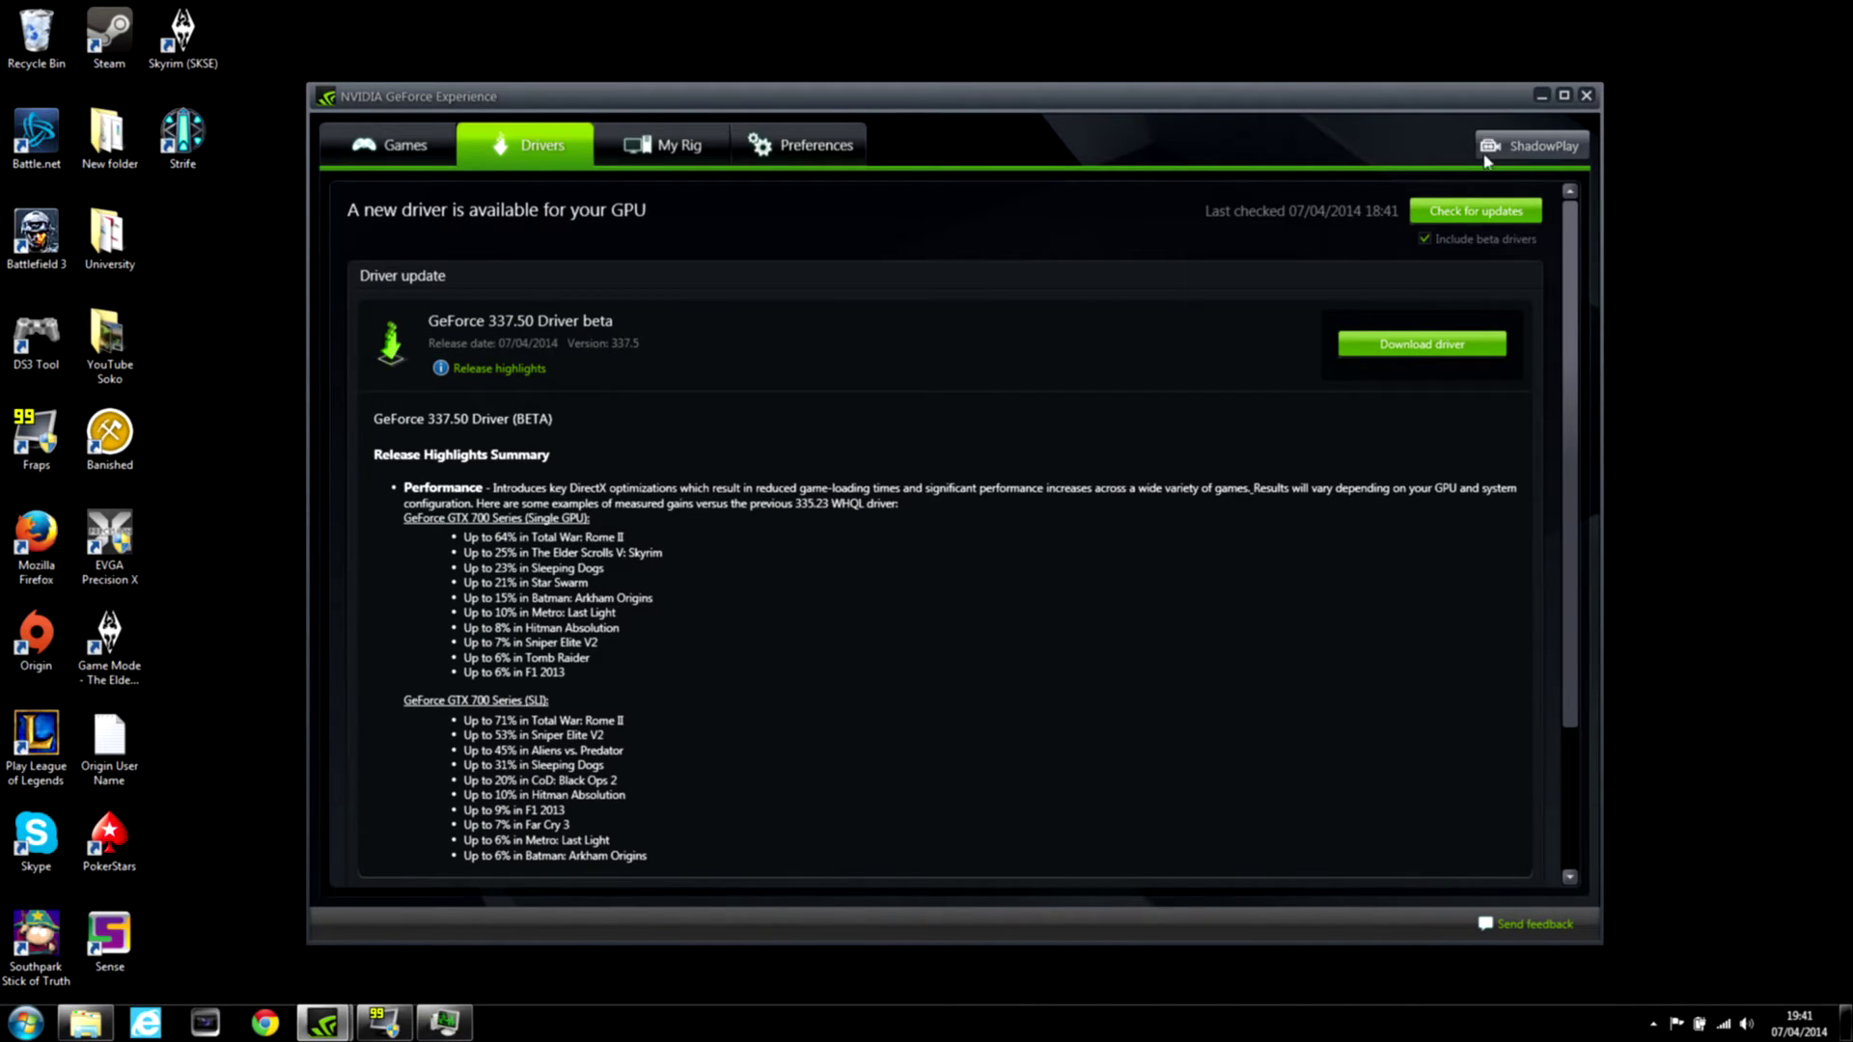
{"action": "left_click", "coordinate": [1518, 147]}
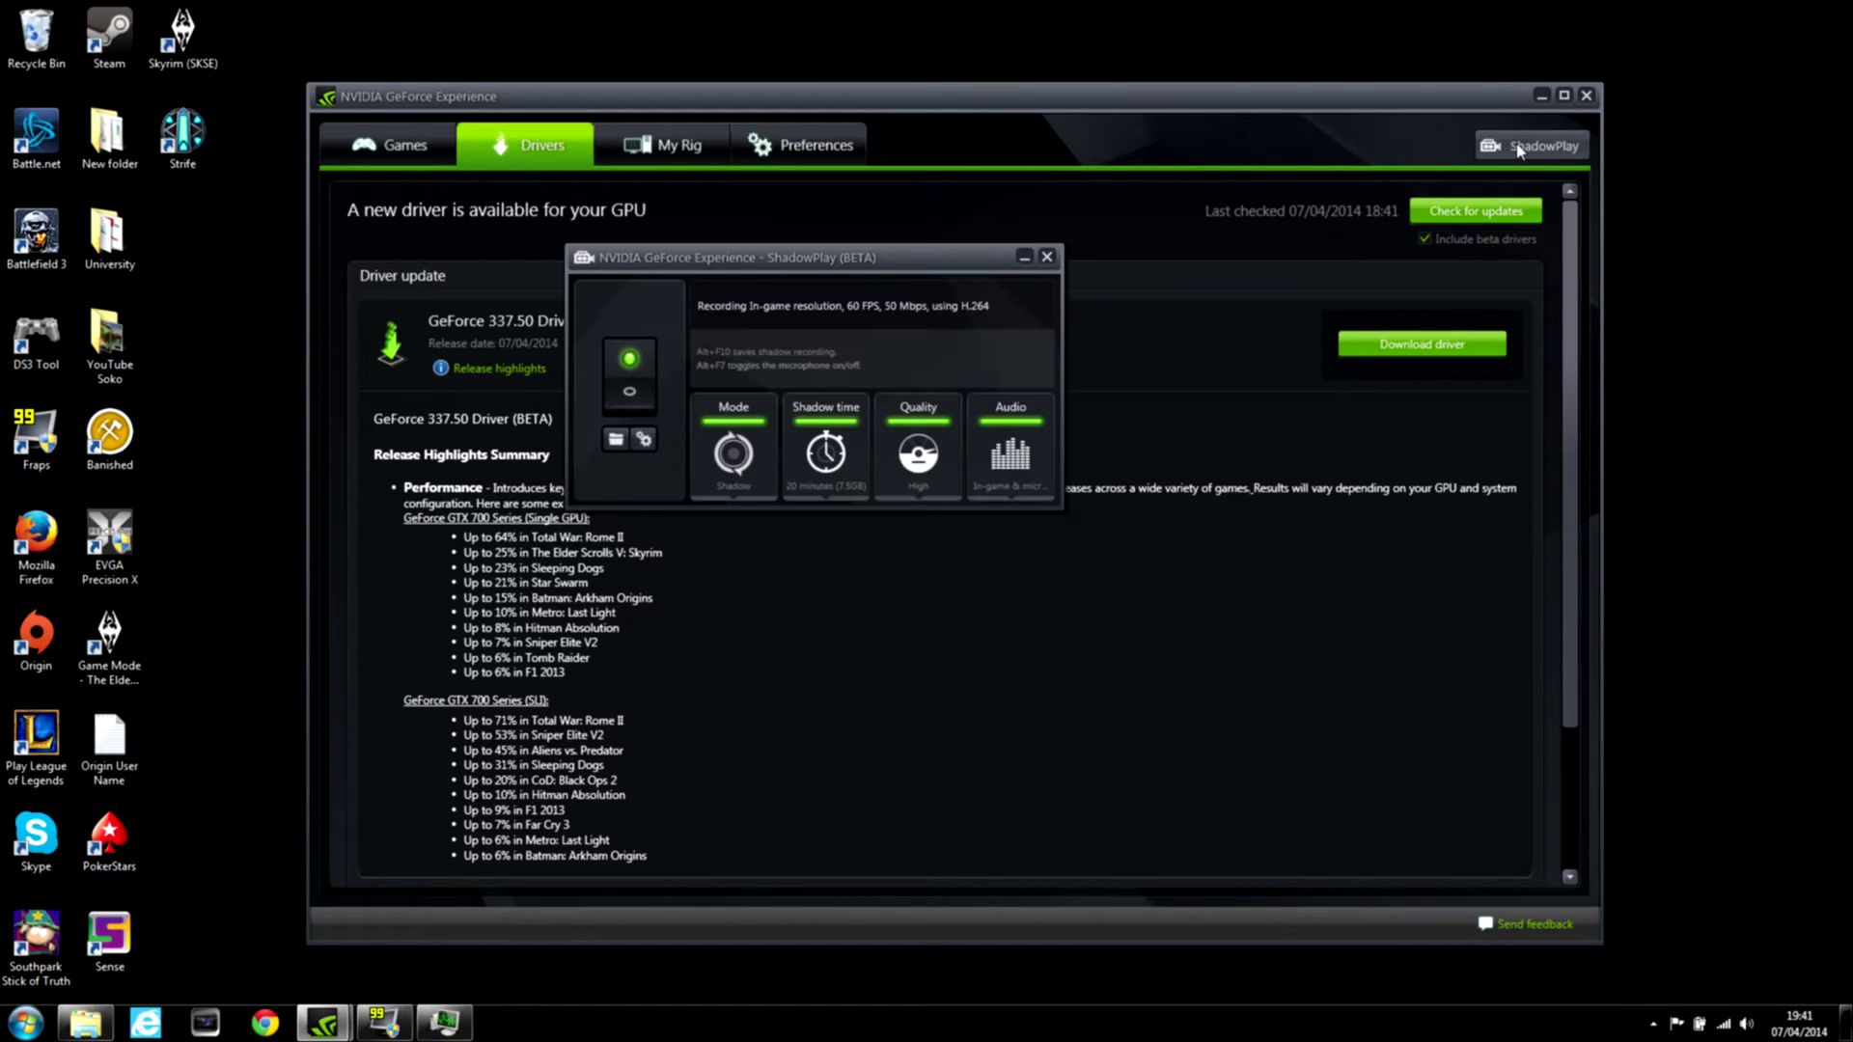
{"action": "left_click_drag", "start_coordinate": [737, 266], "coordinate": [847, 166]}
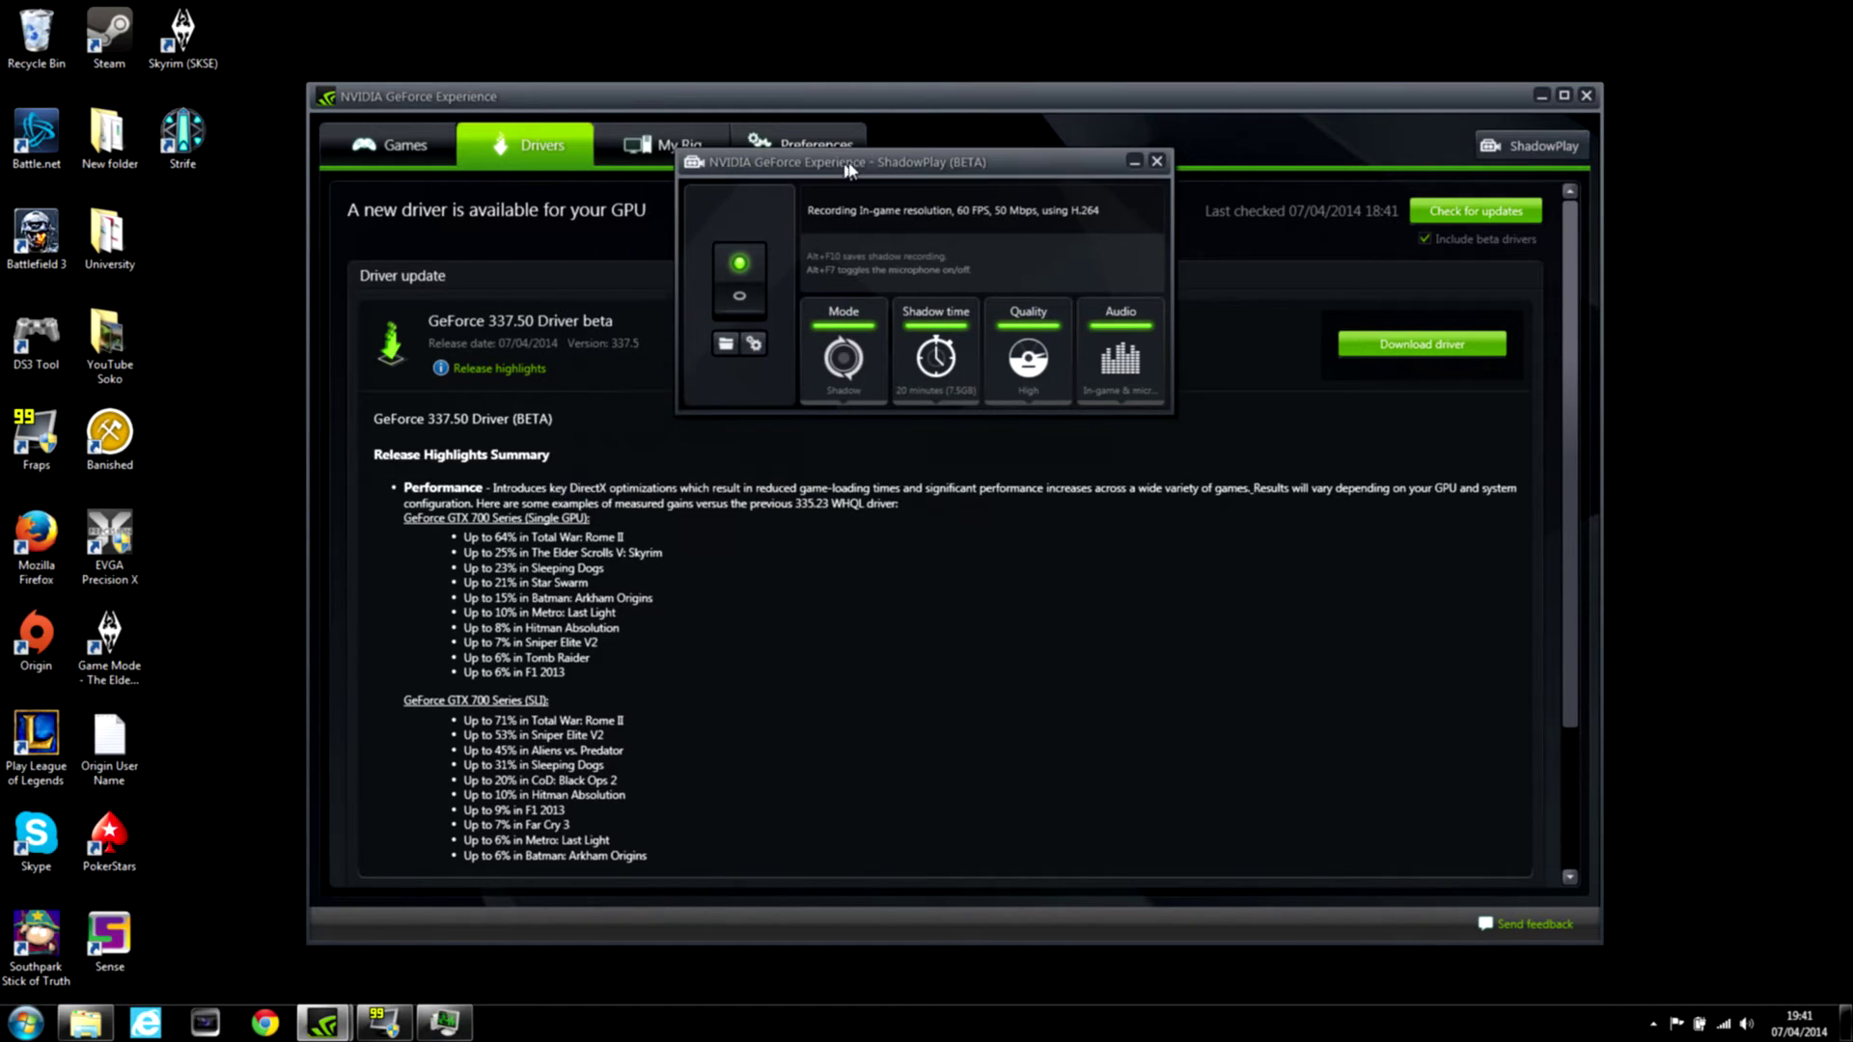
{"action": "left_click", "coordinate": [1541, 95]}
{"action": "left_click_drag", "start_coordinate": [934, 171], "coordinate": [939, 280]}
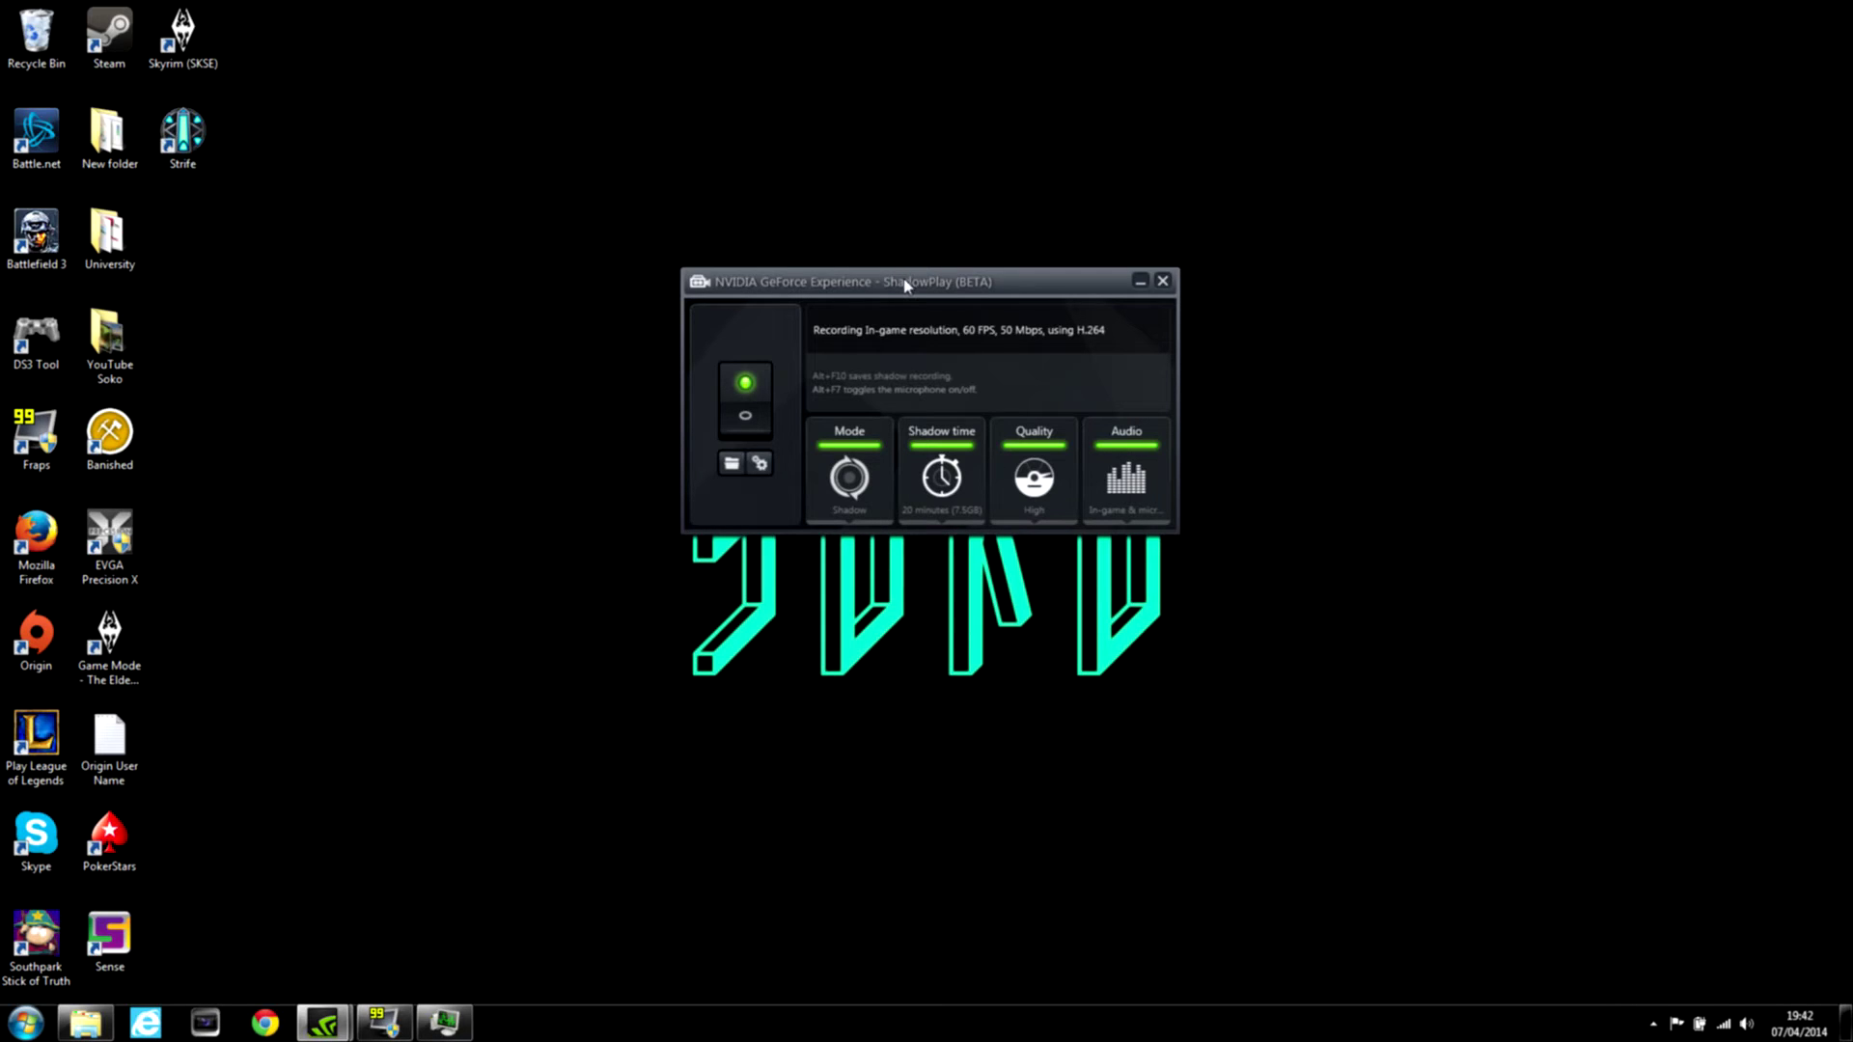
{"action": "mouse_move", "coordinate": [905, 286]}
{"action": "left_mouse_down"}
{"action": "mouse_move", "coordinate": [778, 294]}
{"action": "mouse_move", "coordinate": [895, 264]}
{"action": "mouse_move", "coordinate": [886, 446]}
{"action": "mouse_move", "coordinate": [894, 401]}
{"action": "mouse_move", "coordinate": [831, 258]}
{"action": "mouse_move", "coordinate": [948, 190]}
{"action": "mouse_move", "coordinate": [877, 223]}
{"action": "mouse_move", "coordinate": [886, 257]}
{"action": "left_mouse_up"}
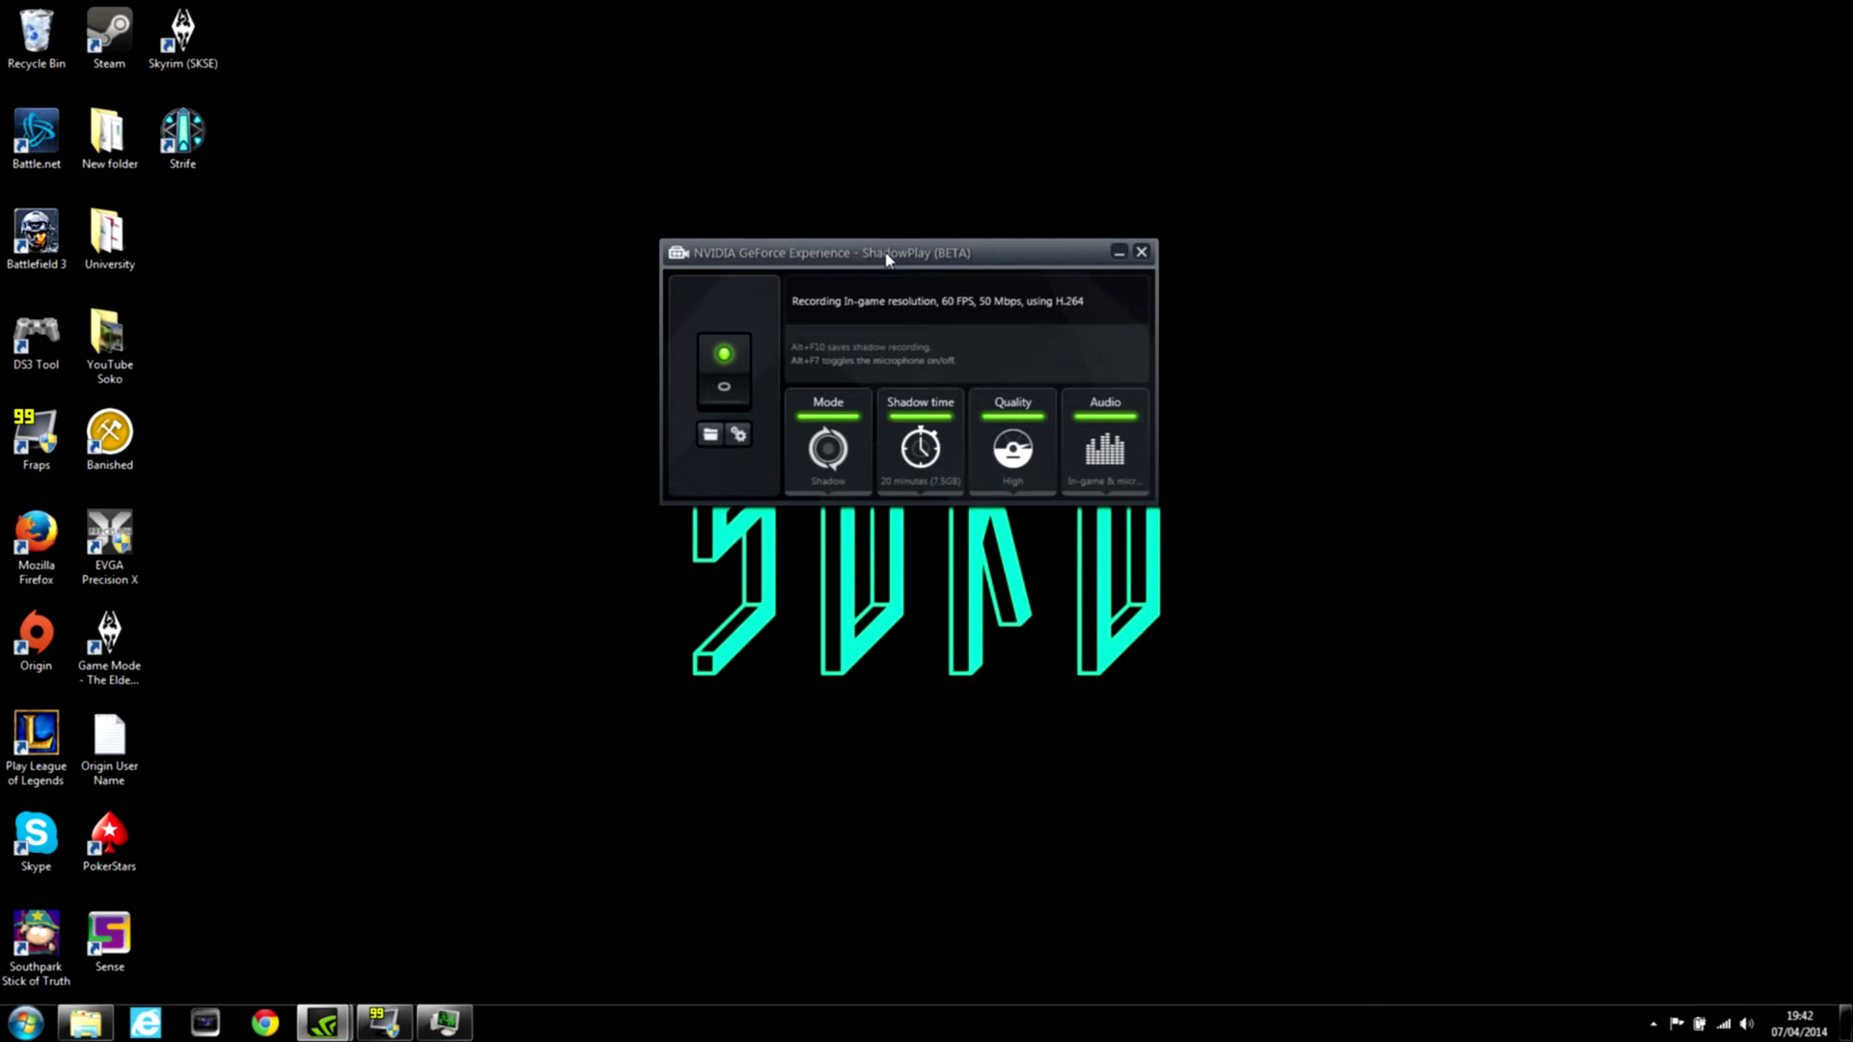
{"action": "left_click_drag", "start_coordinate": [886, 253], "coordinate": [756, 227]}
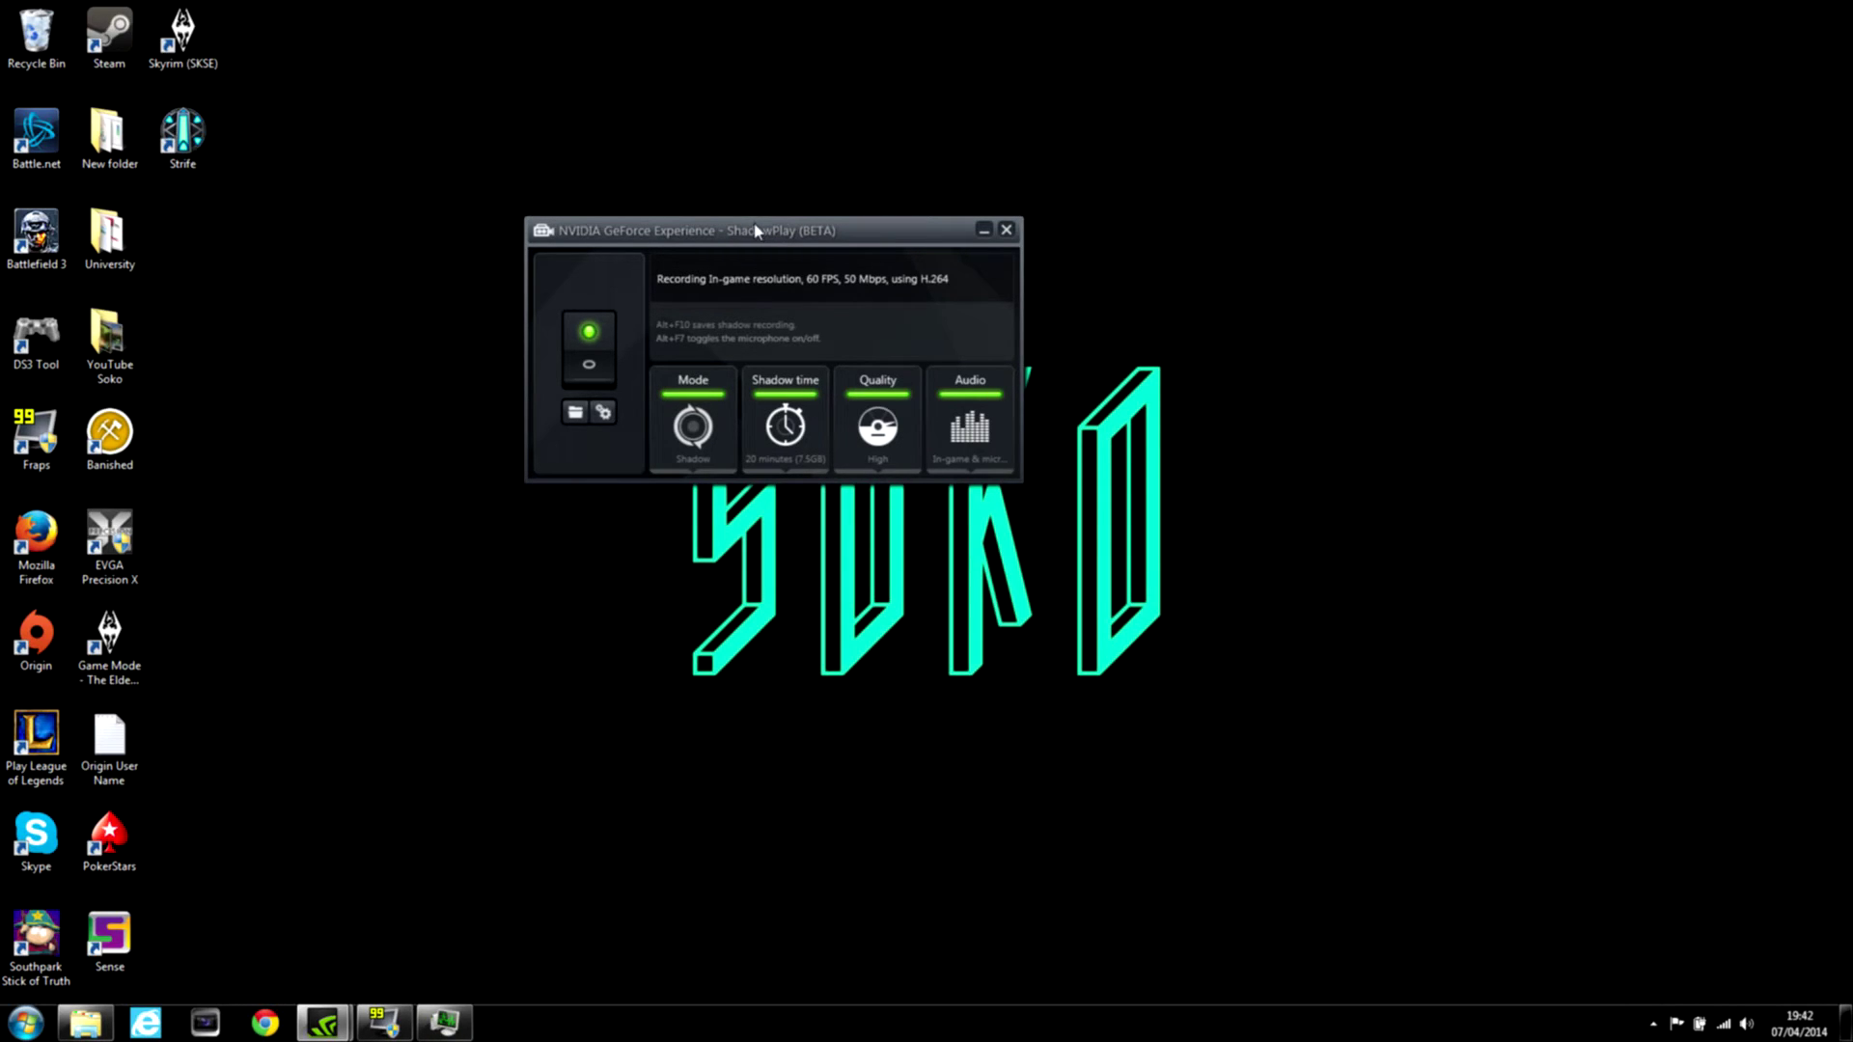
{"action": "left_click_drag", "start_coordinate": [793, 257], "coordinate": [889, 146]}
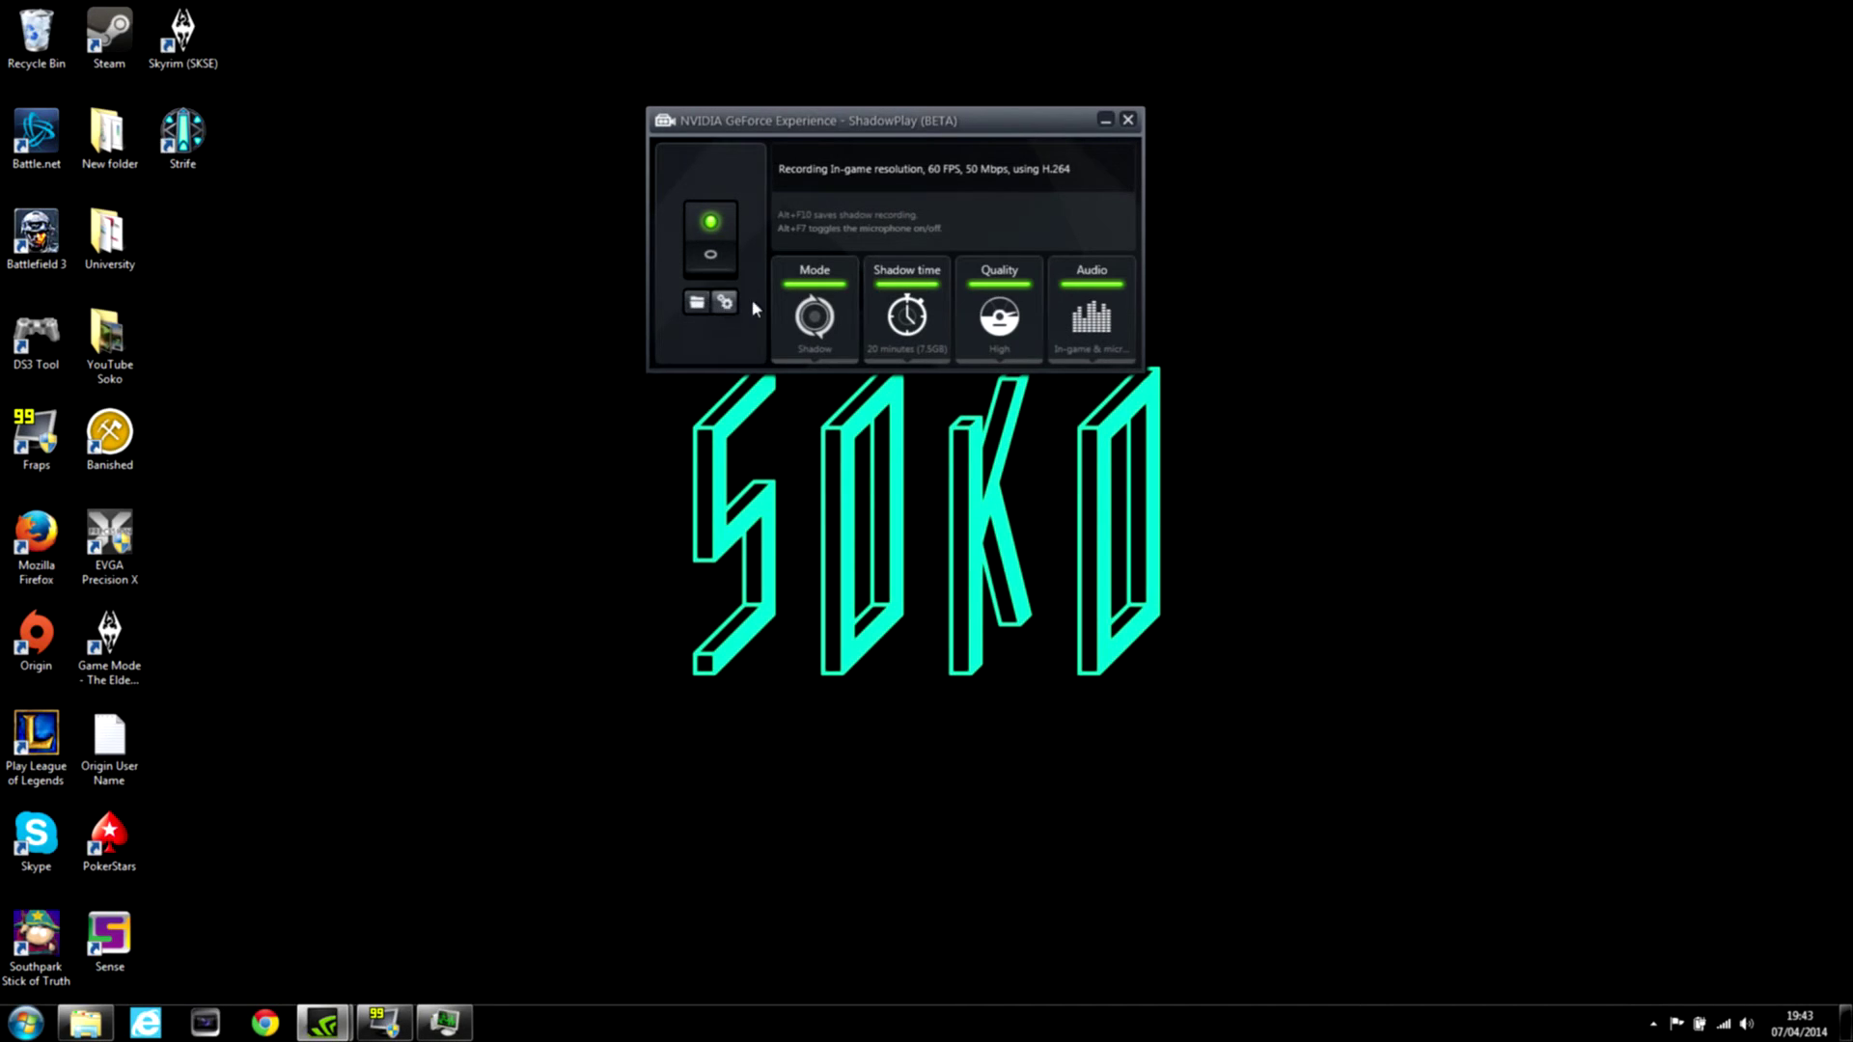
{"action": "left_click", "coordinate": [830, 311]}
{"action": "left_click_drag", "start_coordinate": [863, 137], "coordinate": [882, 324]}
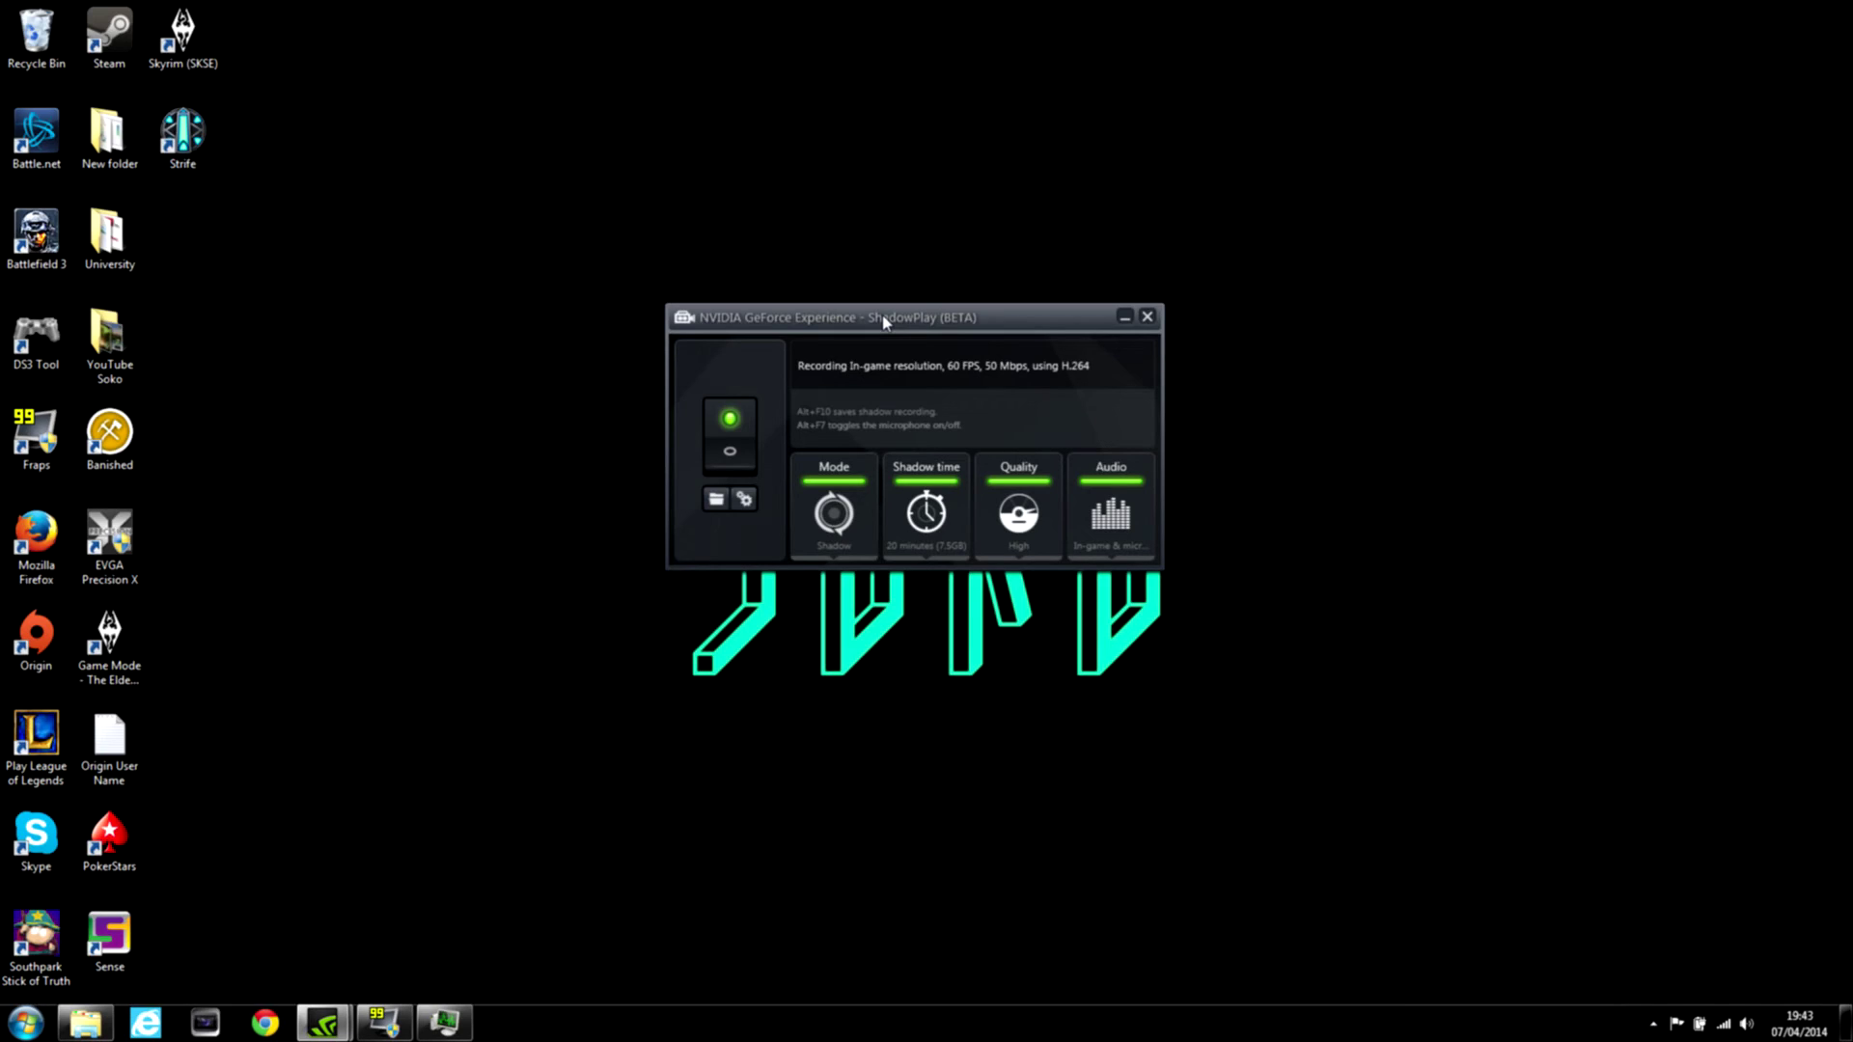
{"action": "left_click_drag", "start_coordinate": [884, 322], "coordinate": [846, 259]}
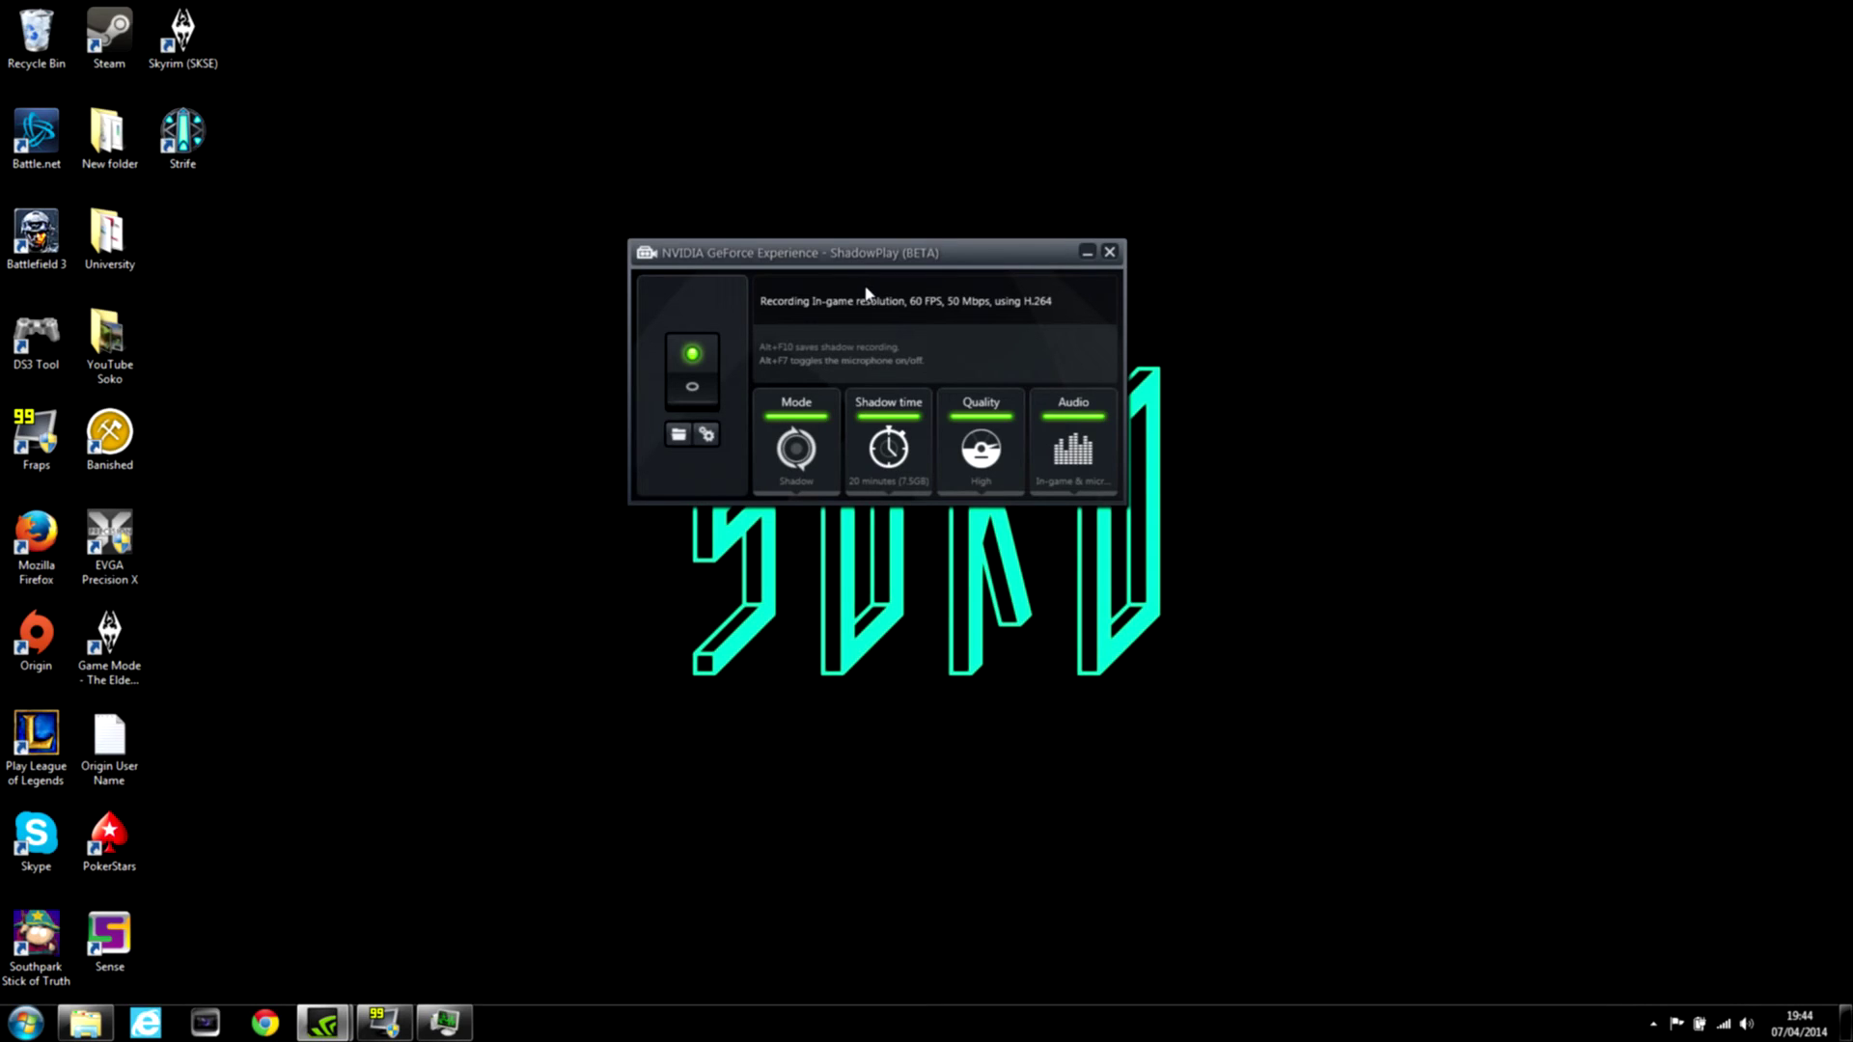
Lower the shadow time to the shortest duration and set it back to 20 minutes
{"action": "left_click", "coordinate": [903, 429]}
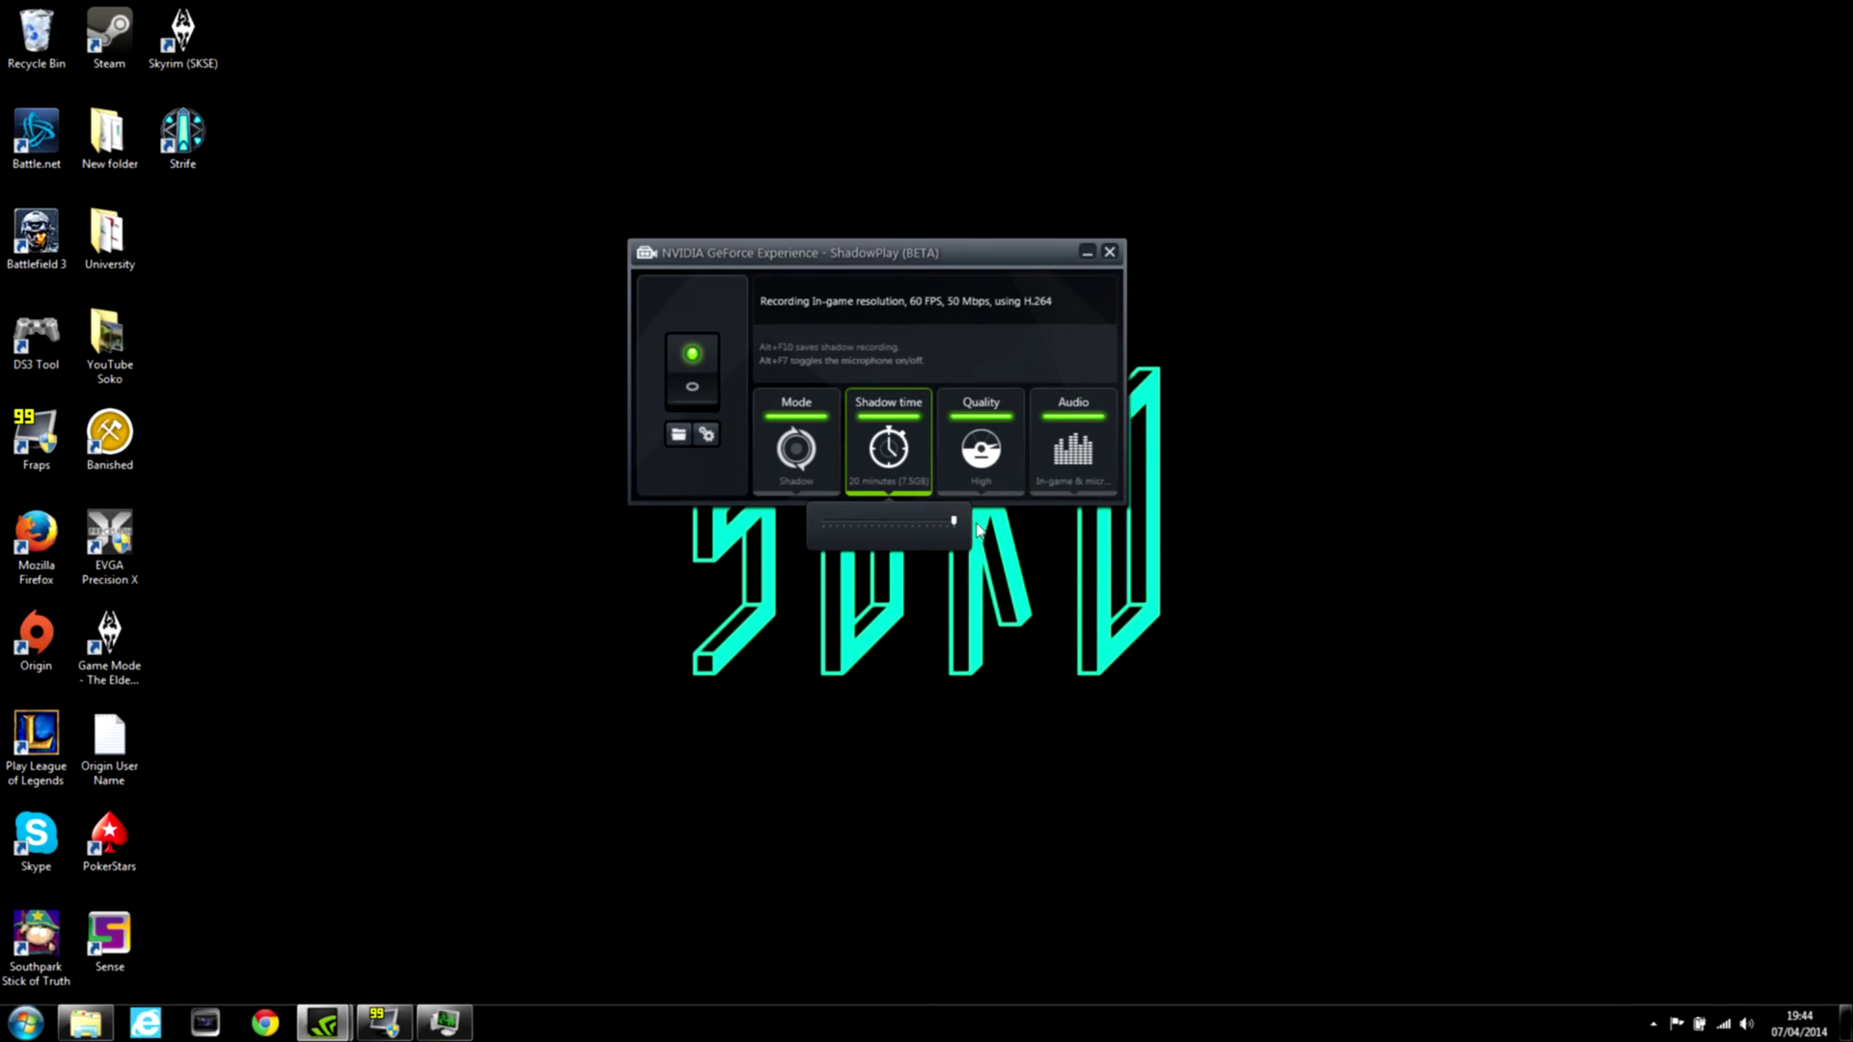
{"action": "left_click_drag", "start_coordinate": [853, 532], "coordinate": [825, 532]}
{"action": "left_click_drag", "start_coordinate": [821, 530], "coordinate": [980, 525]}
Switch the recording quality to Low and set it back to High
{"action": "left_click", "coordinate": [988, 419]}
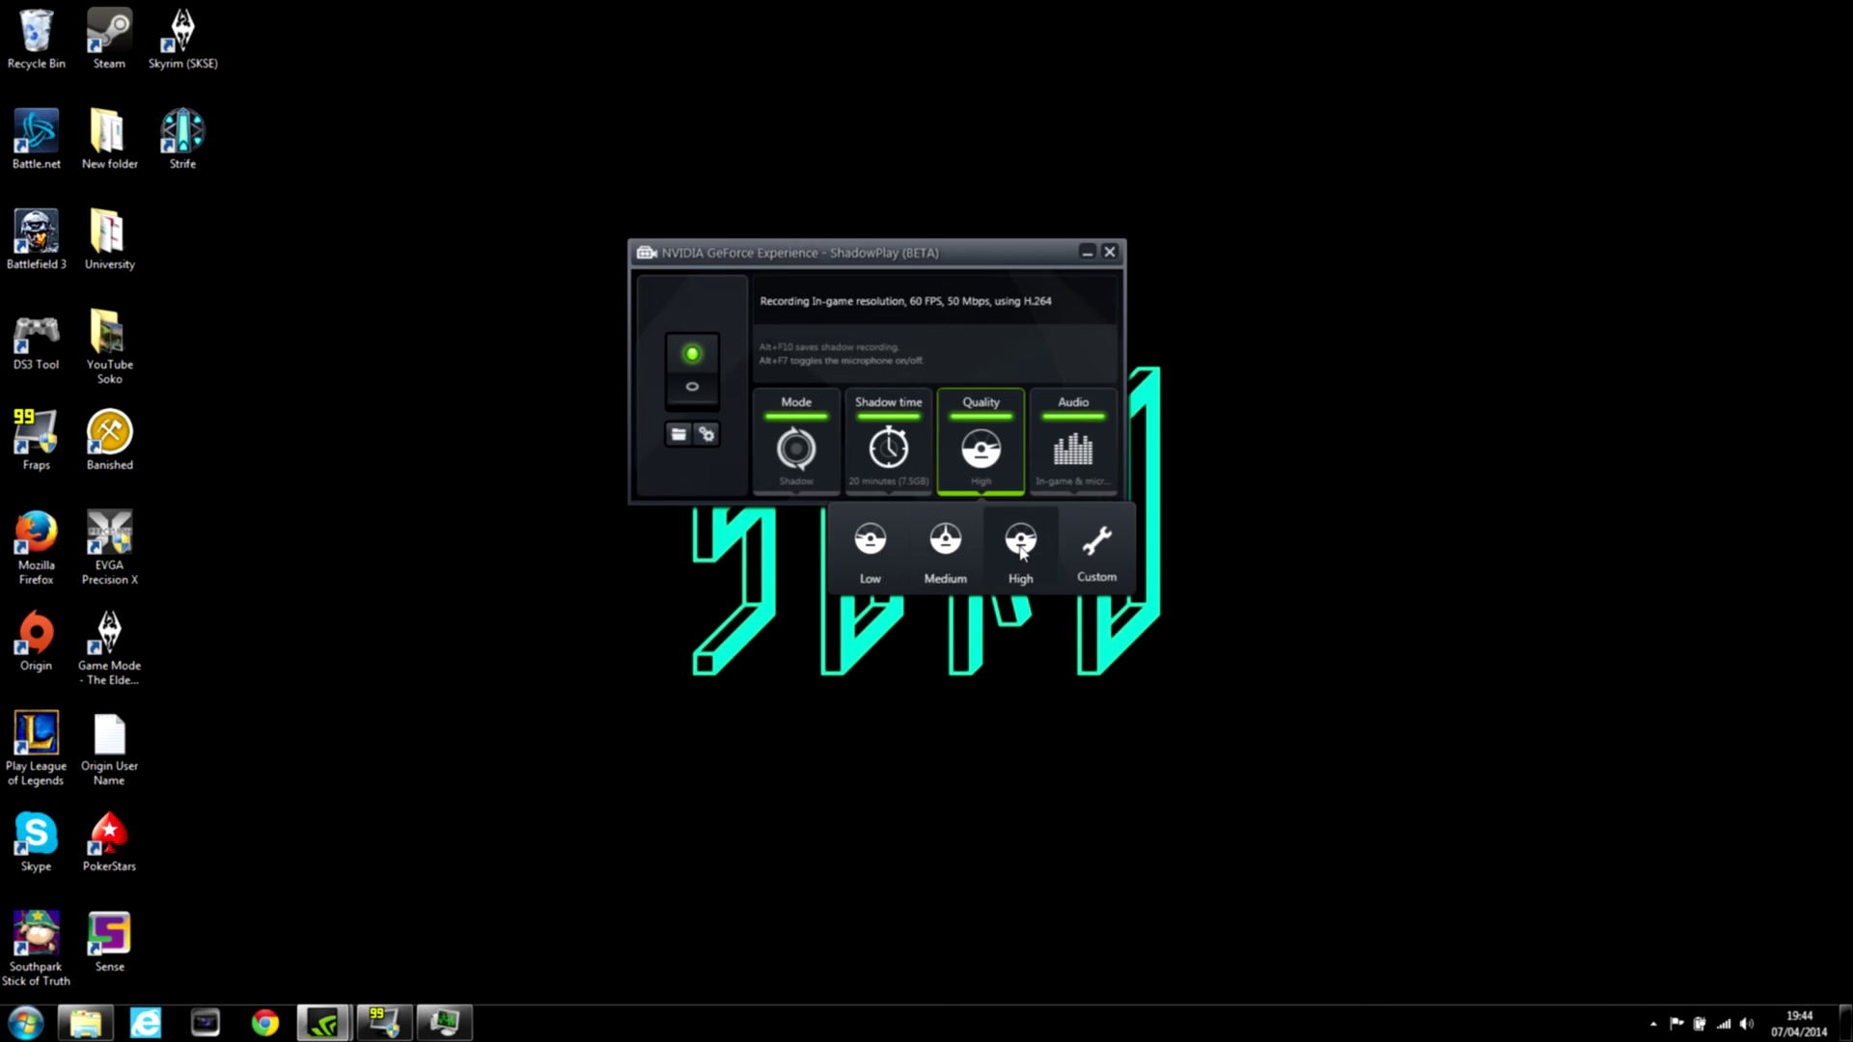
{"action": "left_click", "coordinate": [877, 542]}
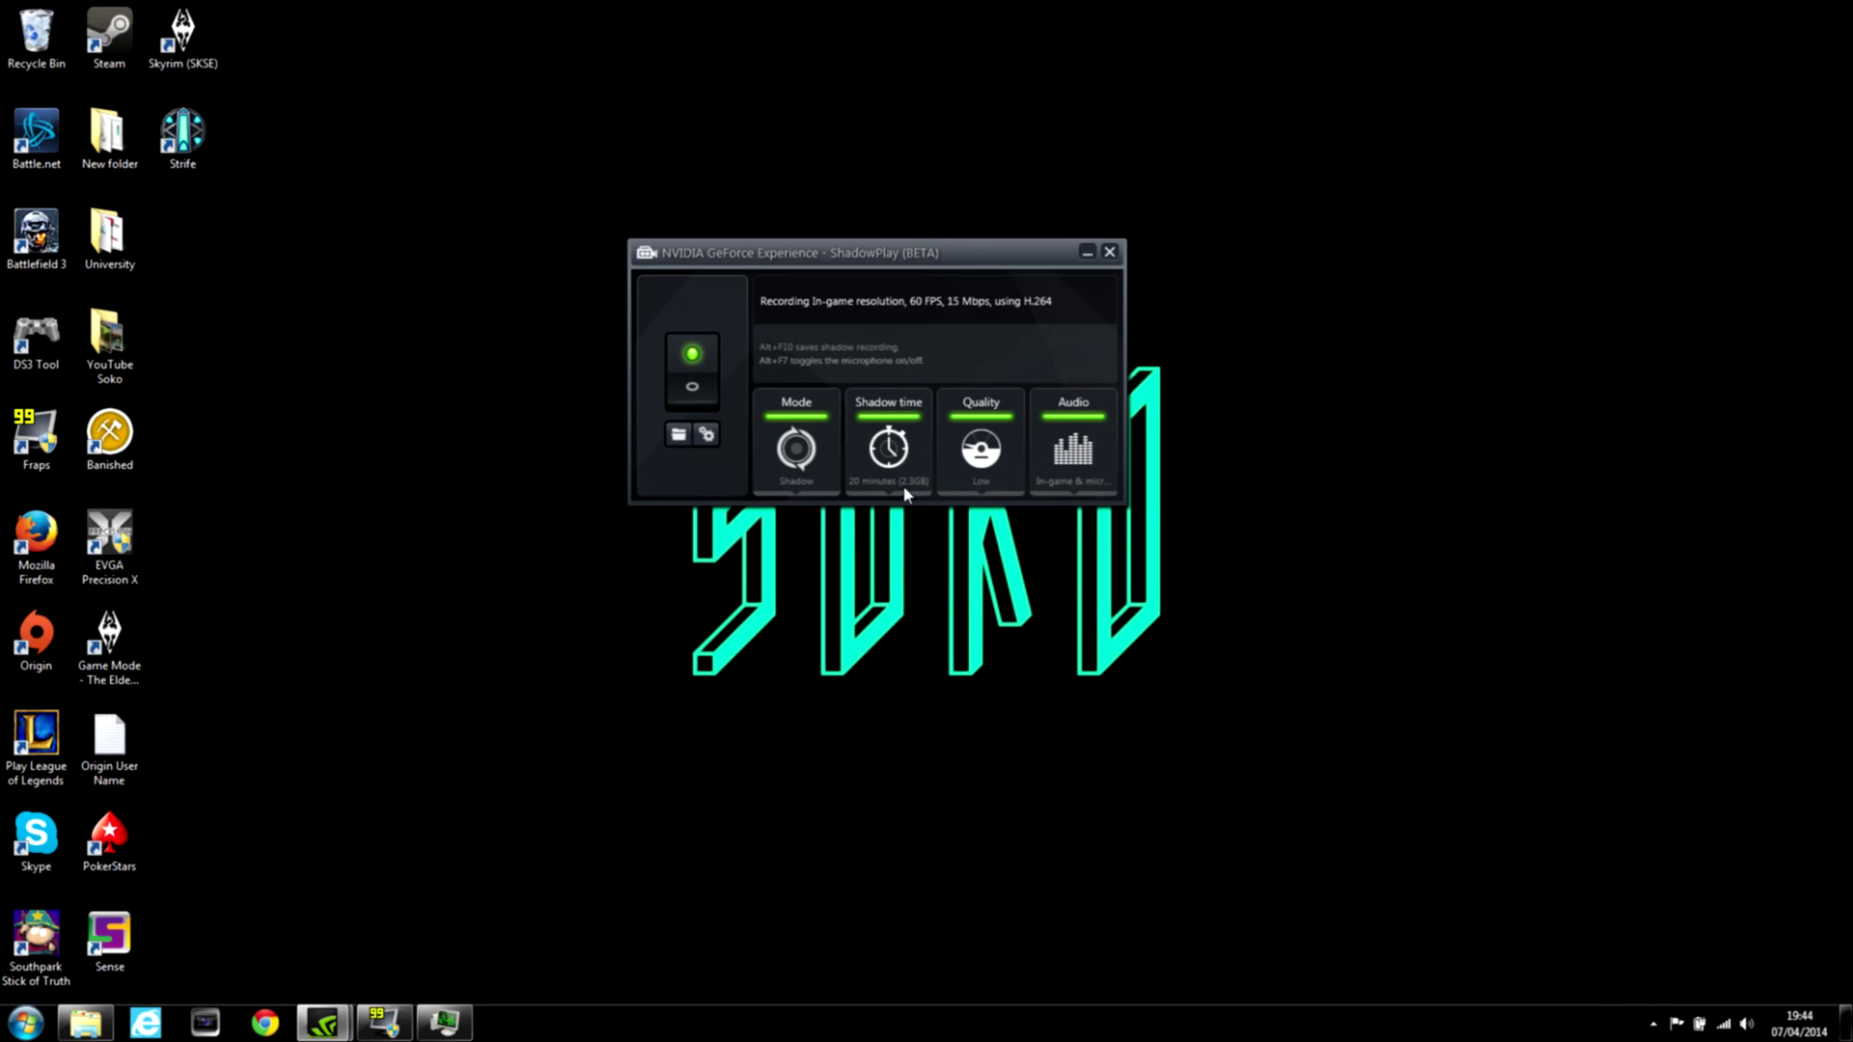
{"action": "left_click", "coordinate": [970, 476]}
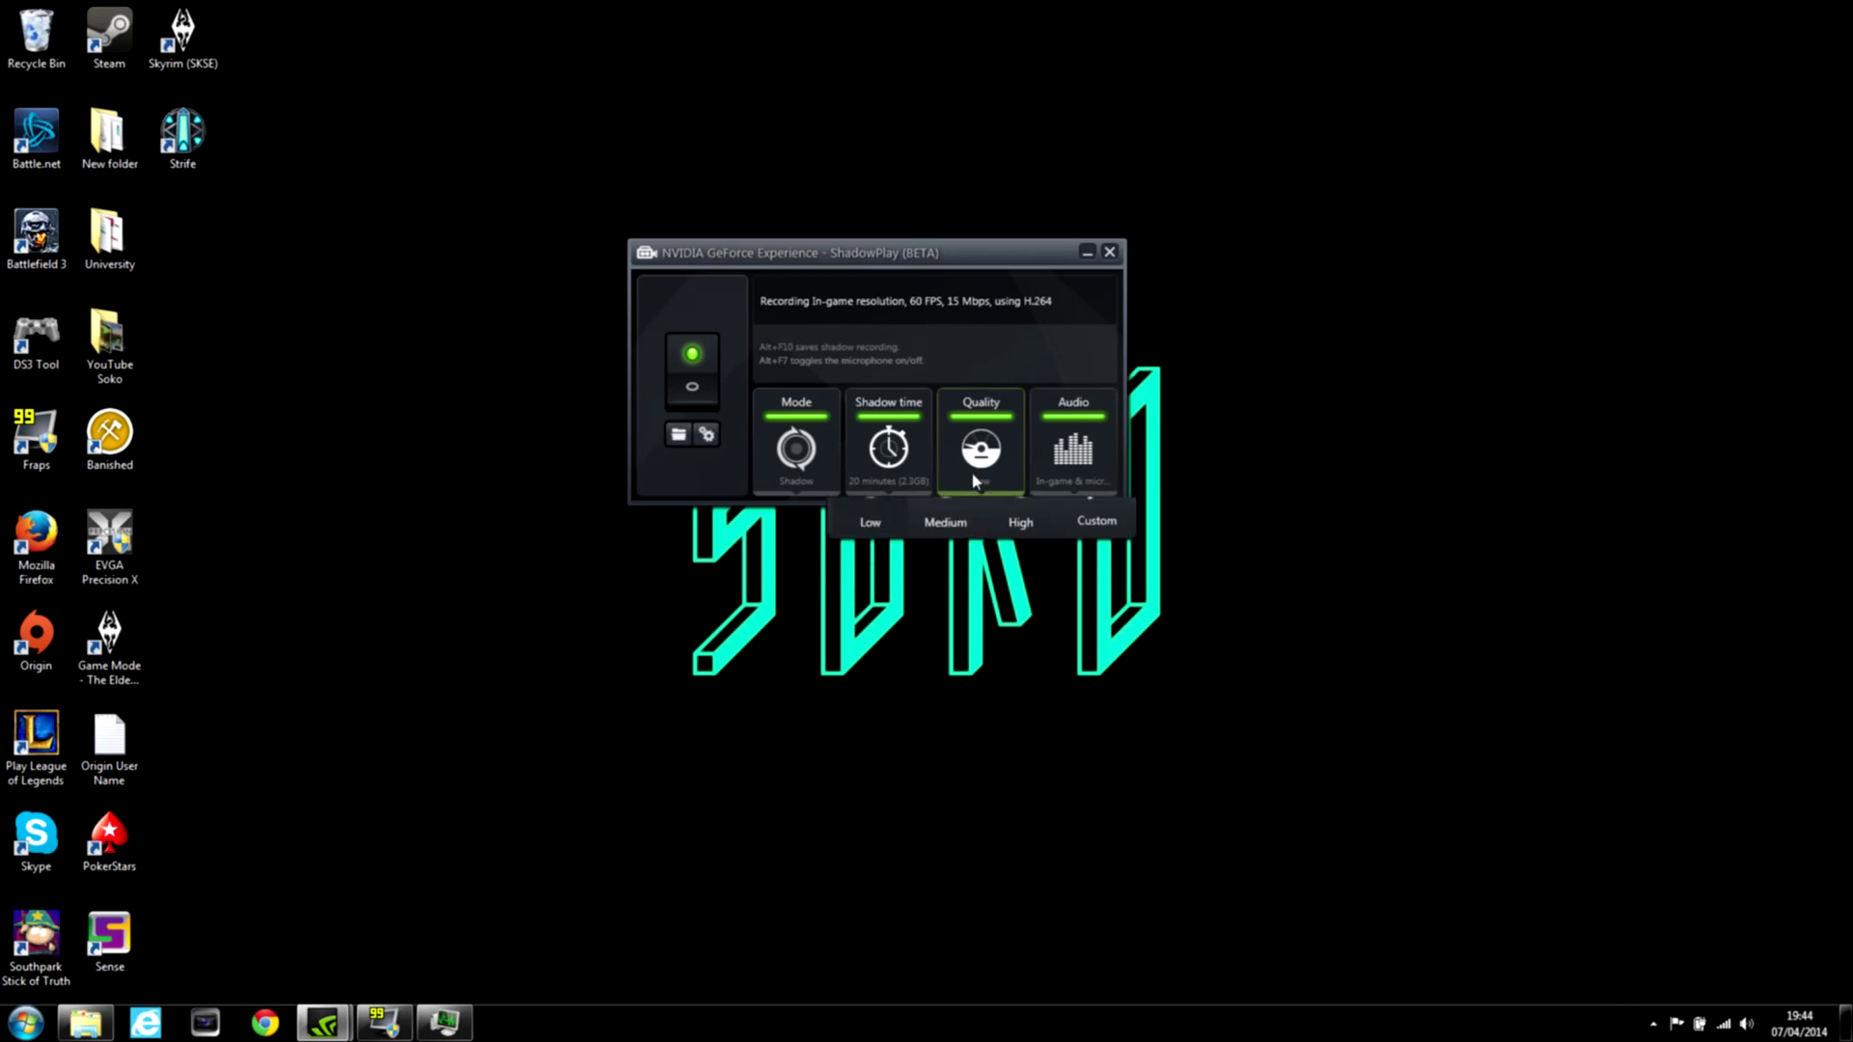
{"action": "left_click", "coordinate": [1014, 546]}
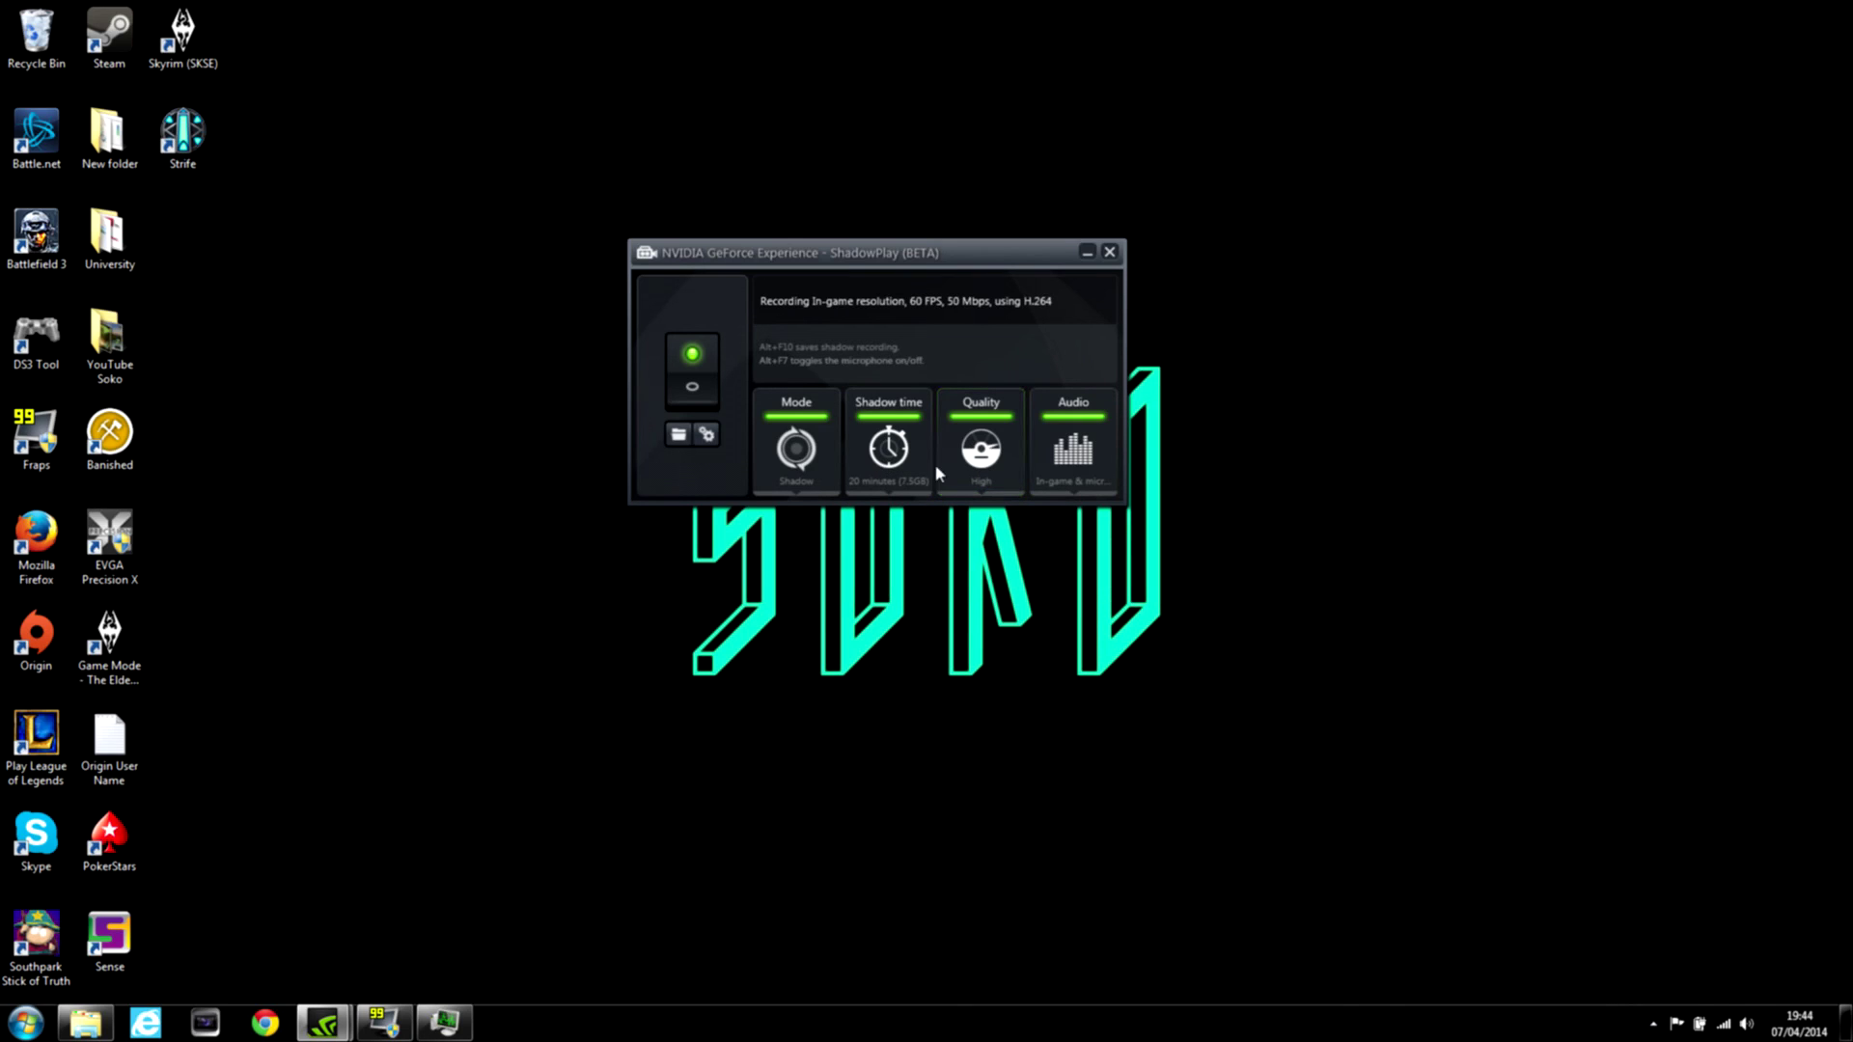
Switch the recorded audio to In-game and set it back to In-game & microphone
{"action": "left_click", "coordinate": [1082, 462]}
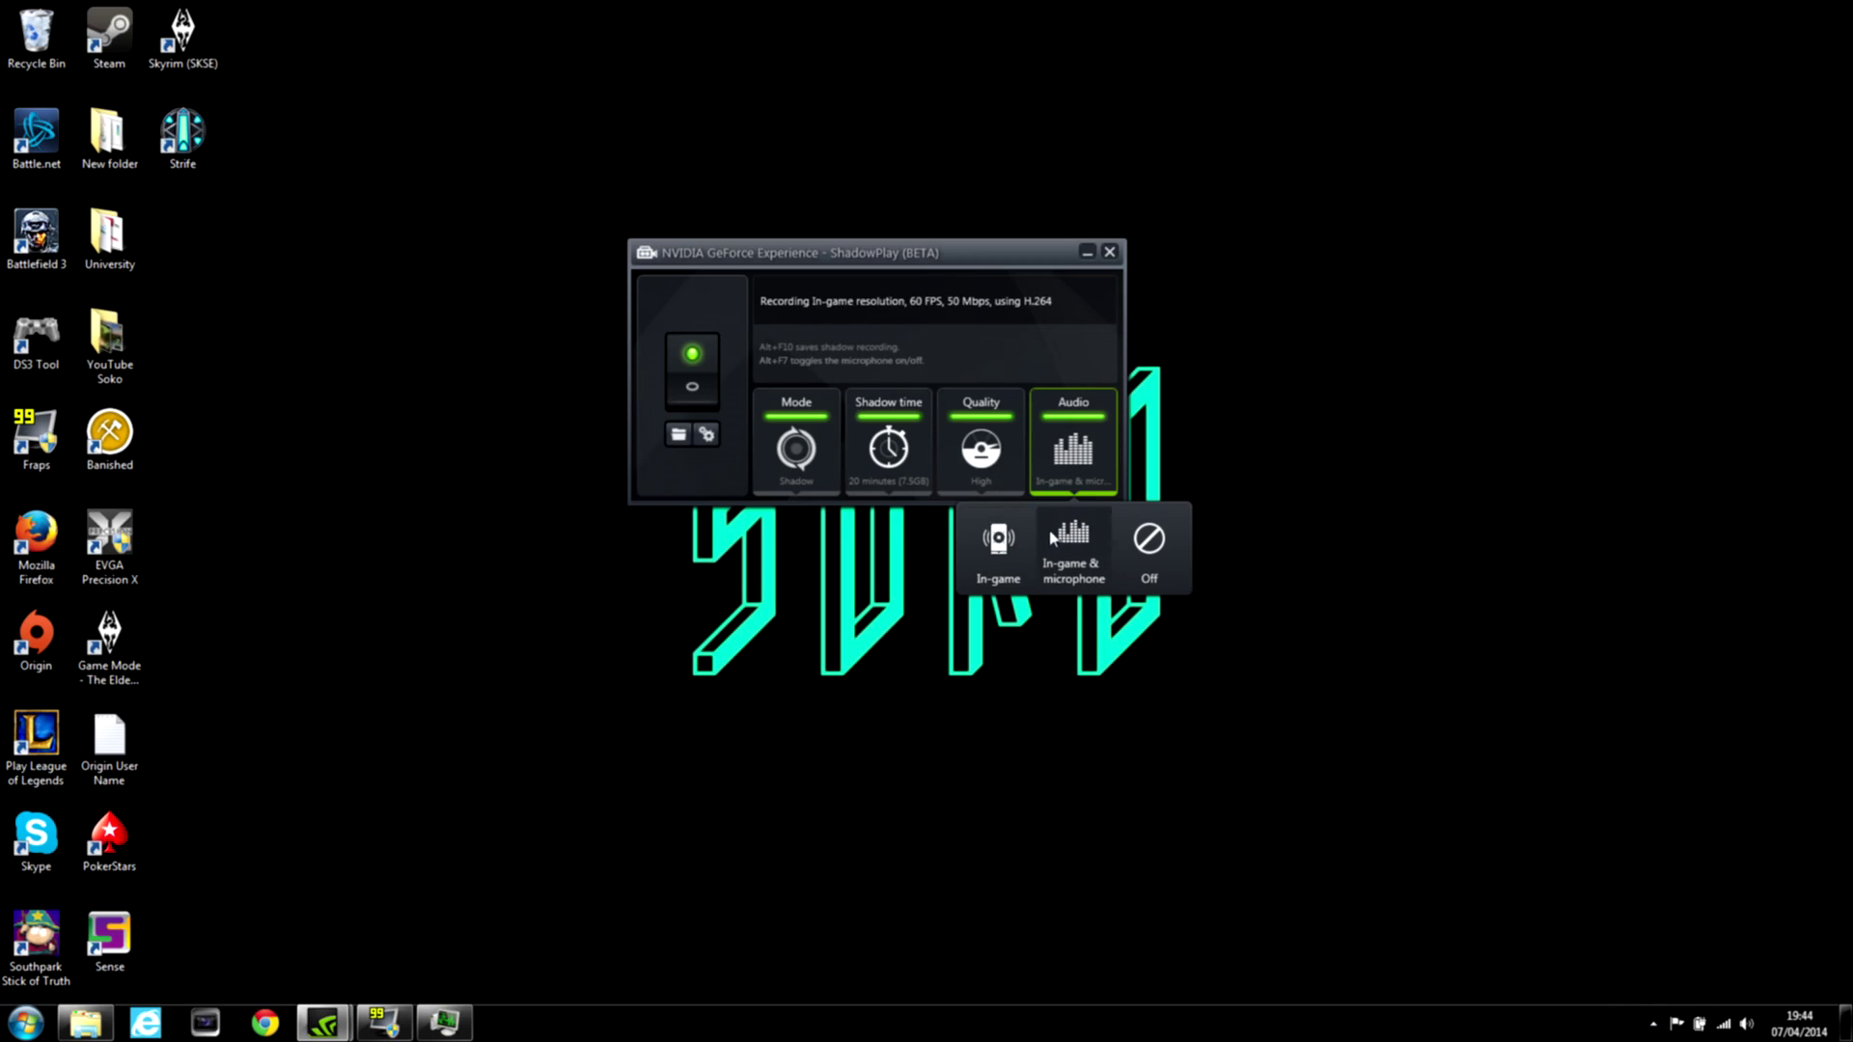
{"action": "left_click", "coordinate": [999, 548]}
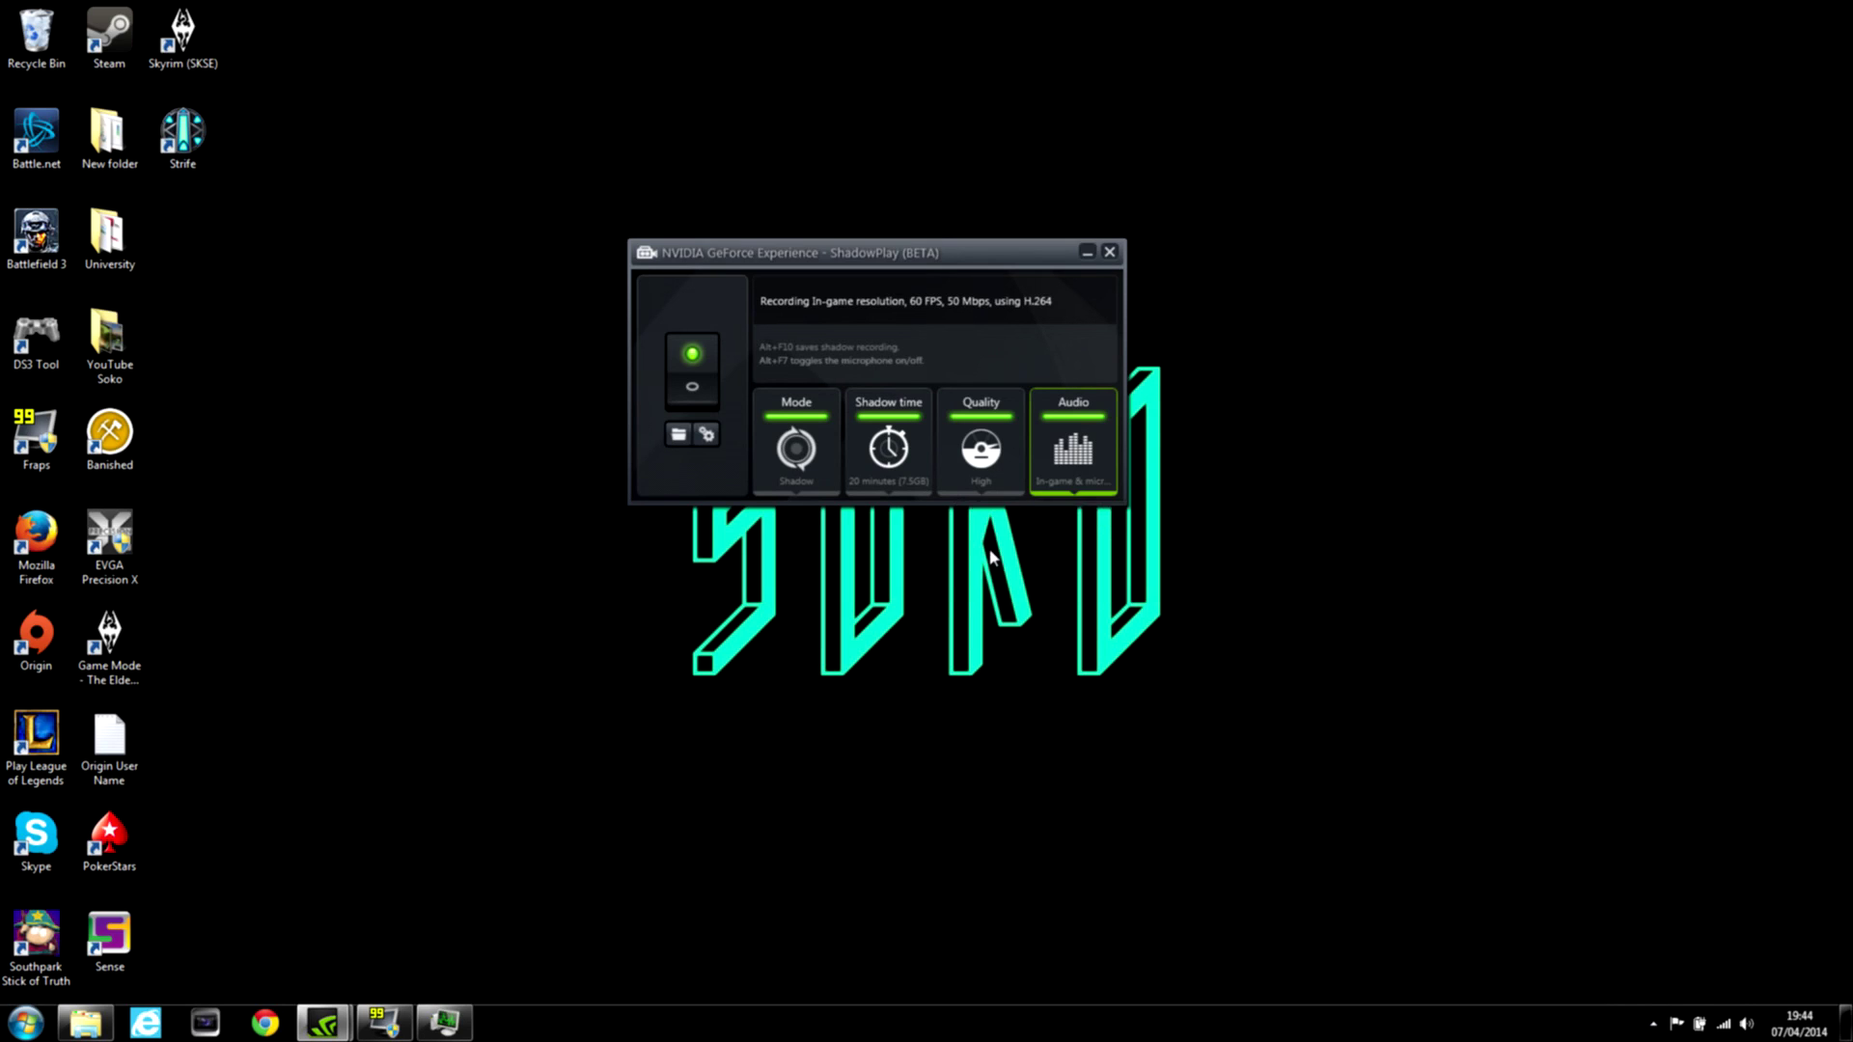
{"action": "left_click", "coordinate": [1082, 462]}
{"action": "left_click", "coordinate": [1071, 541]}
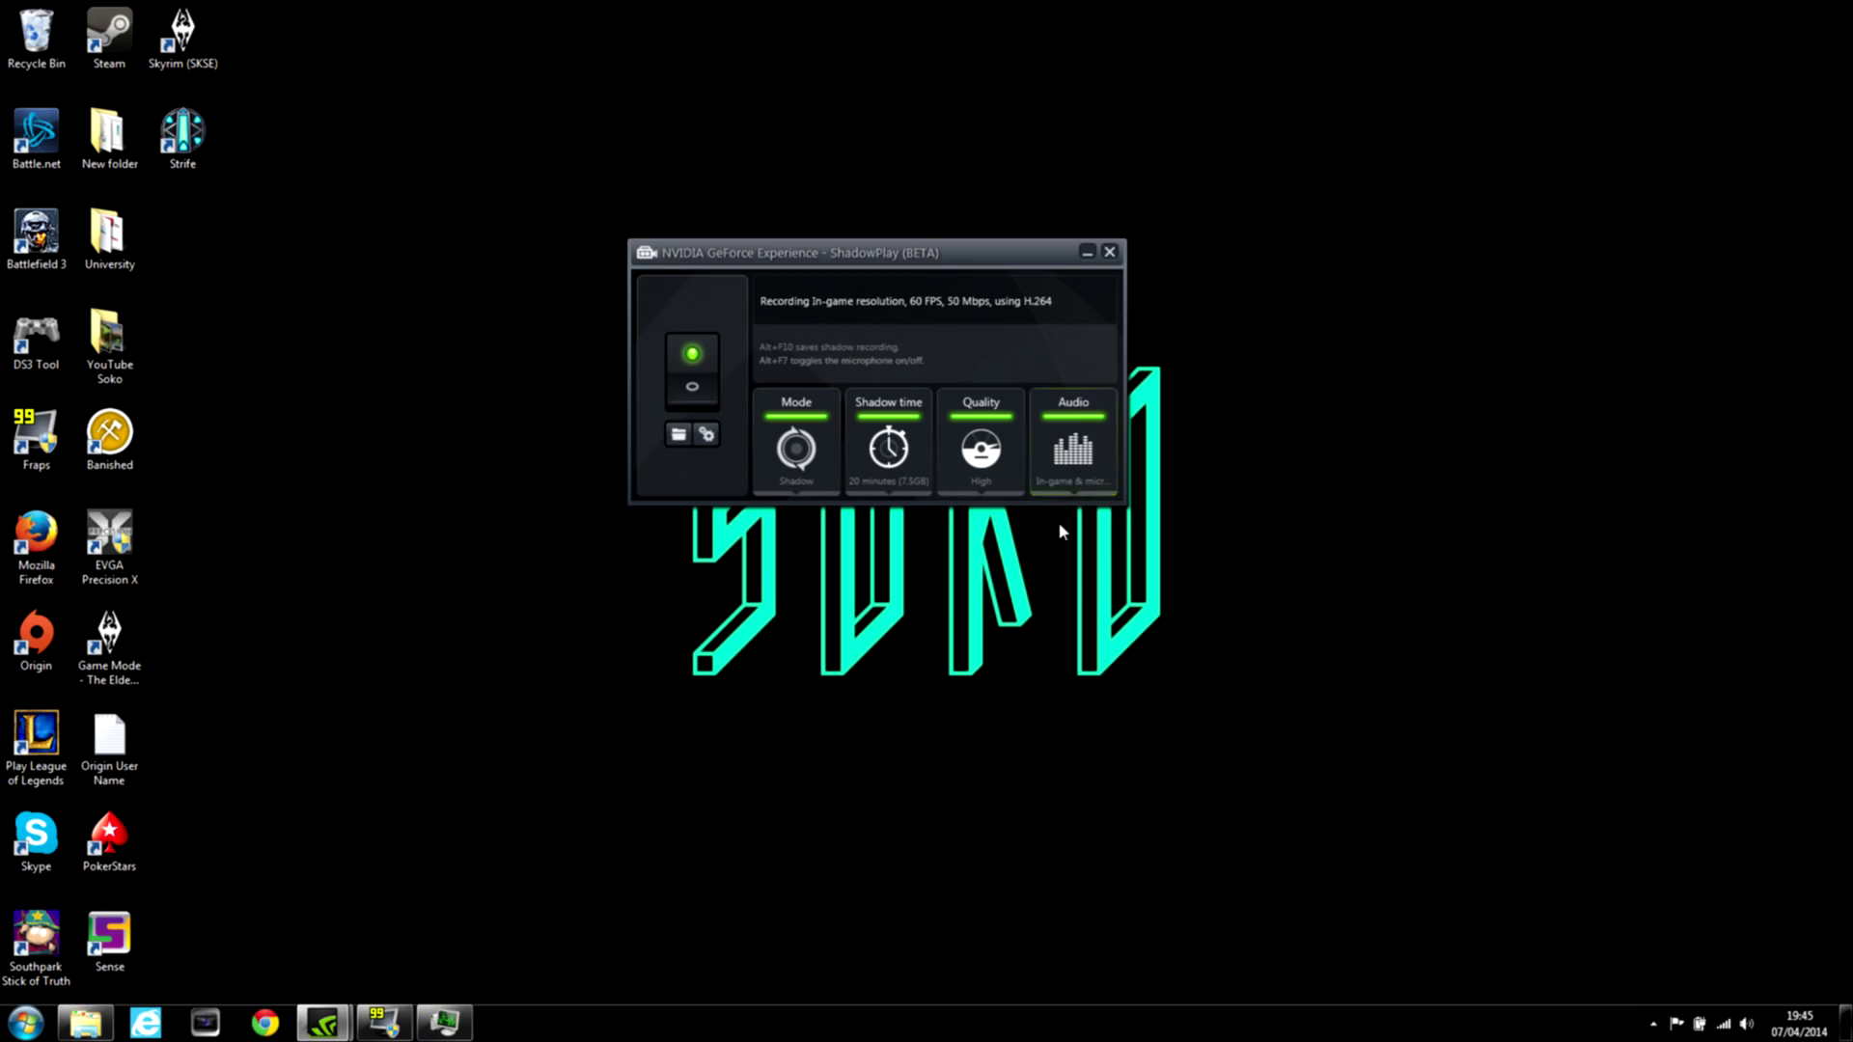
{"action": "left_click", "coordinate": [1081, 459]}
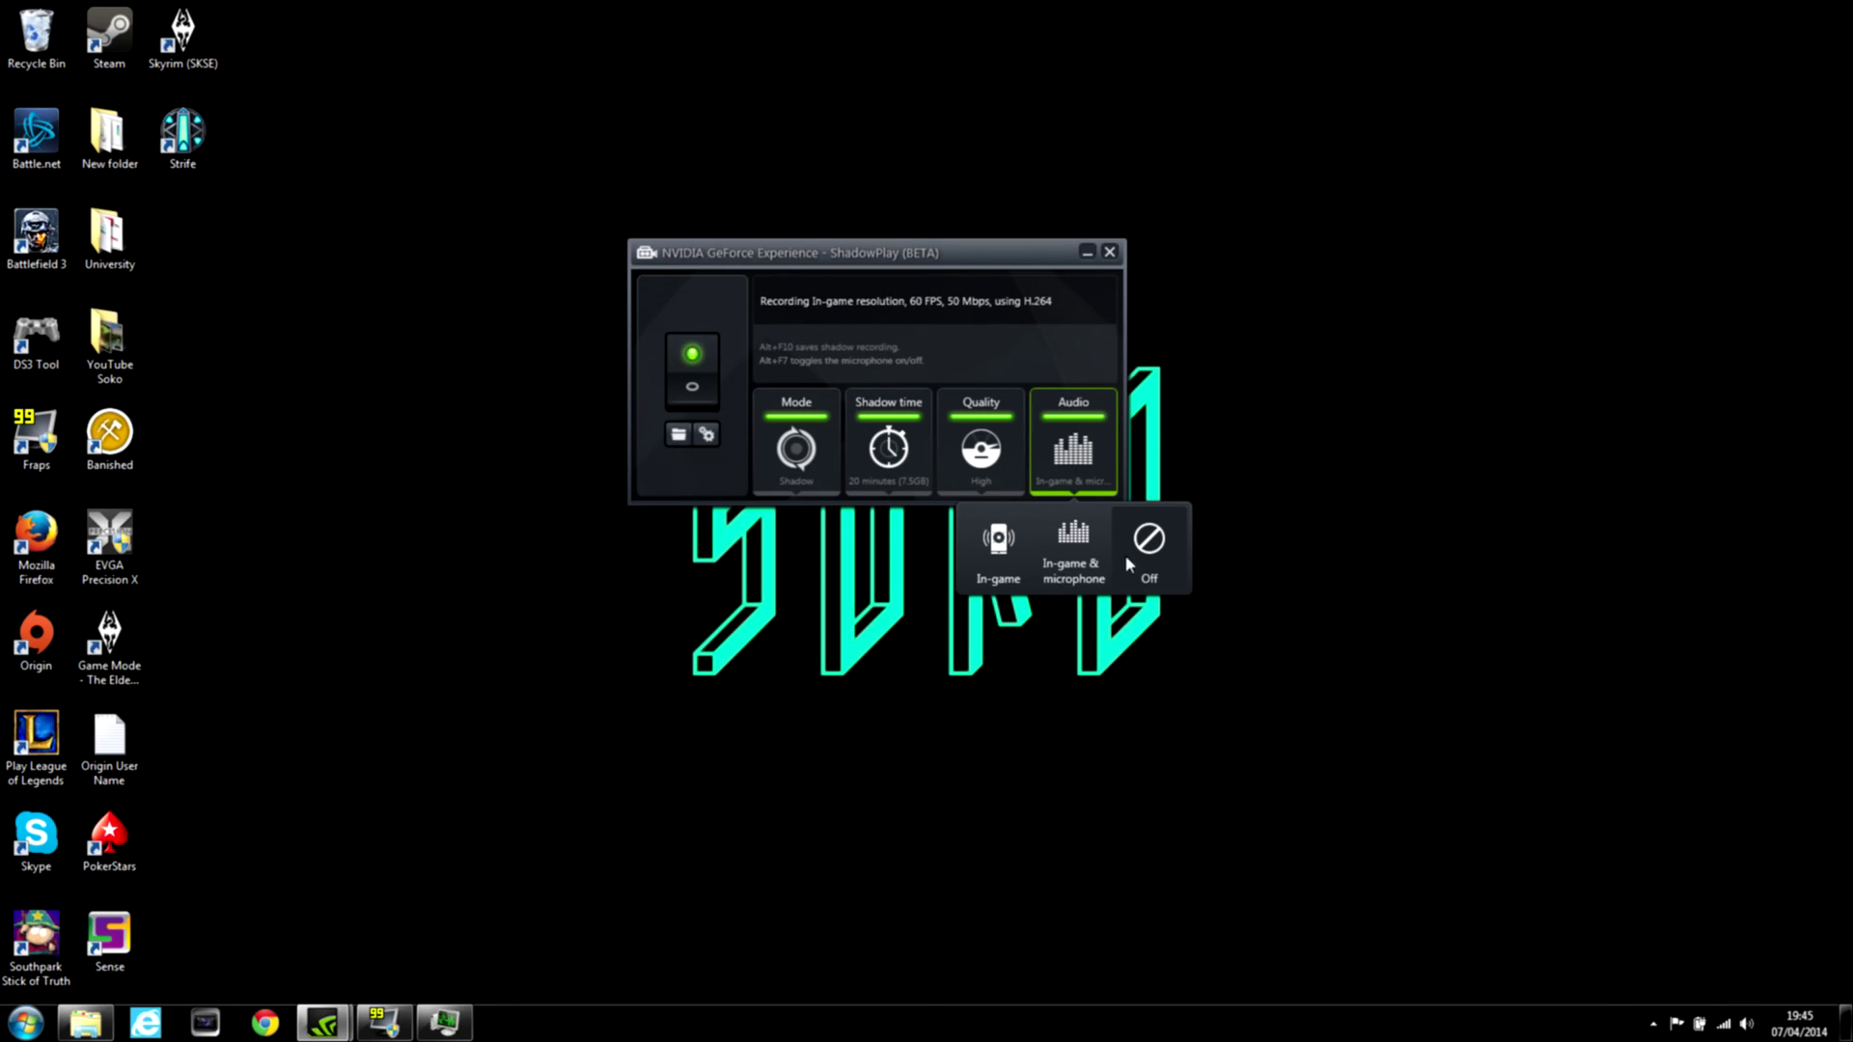
{"action": "left_click", "coordinate": [979, 265]}
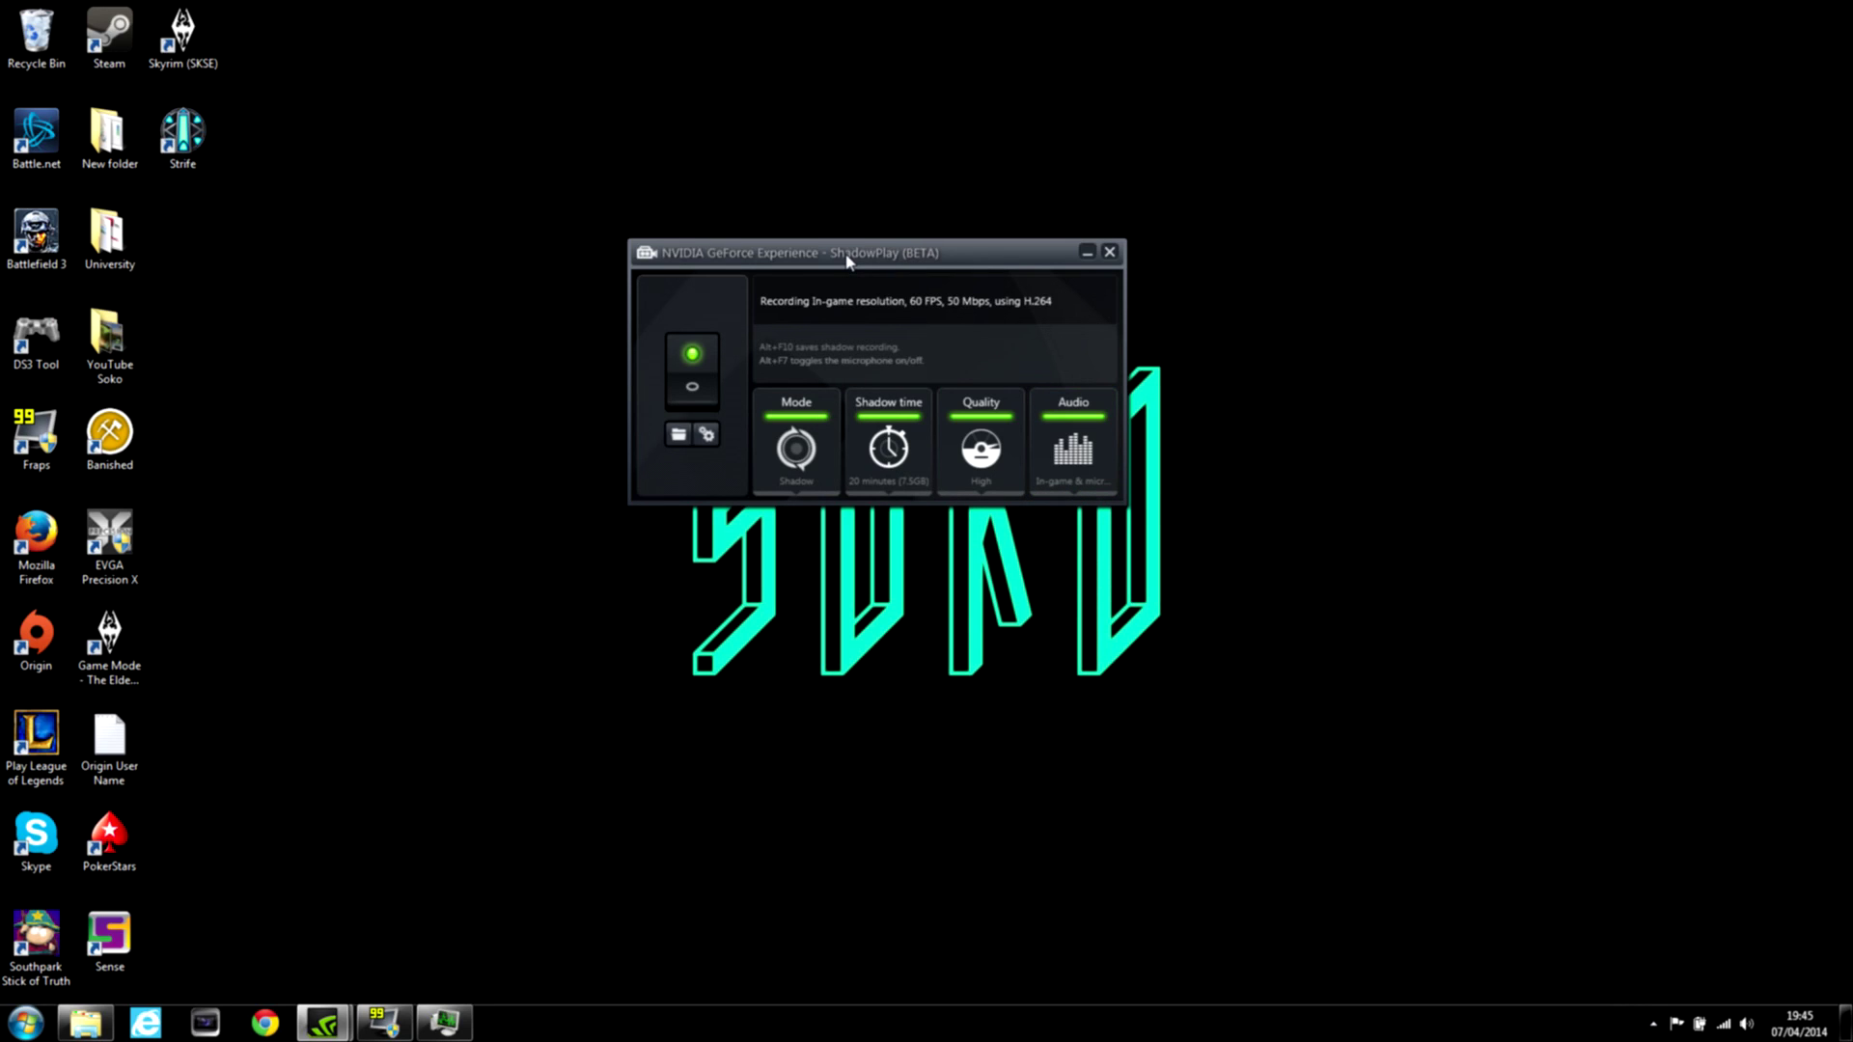
{"action": "left_click_drag", "start_coordinate": [848, 258], "coordinate": [909, 383]}
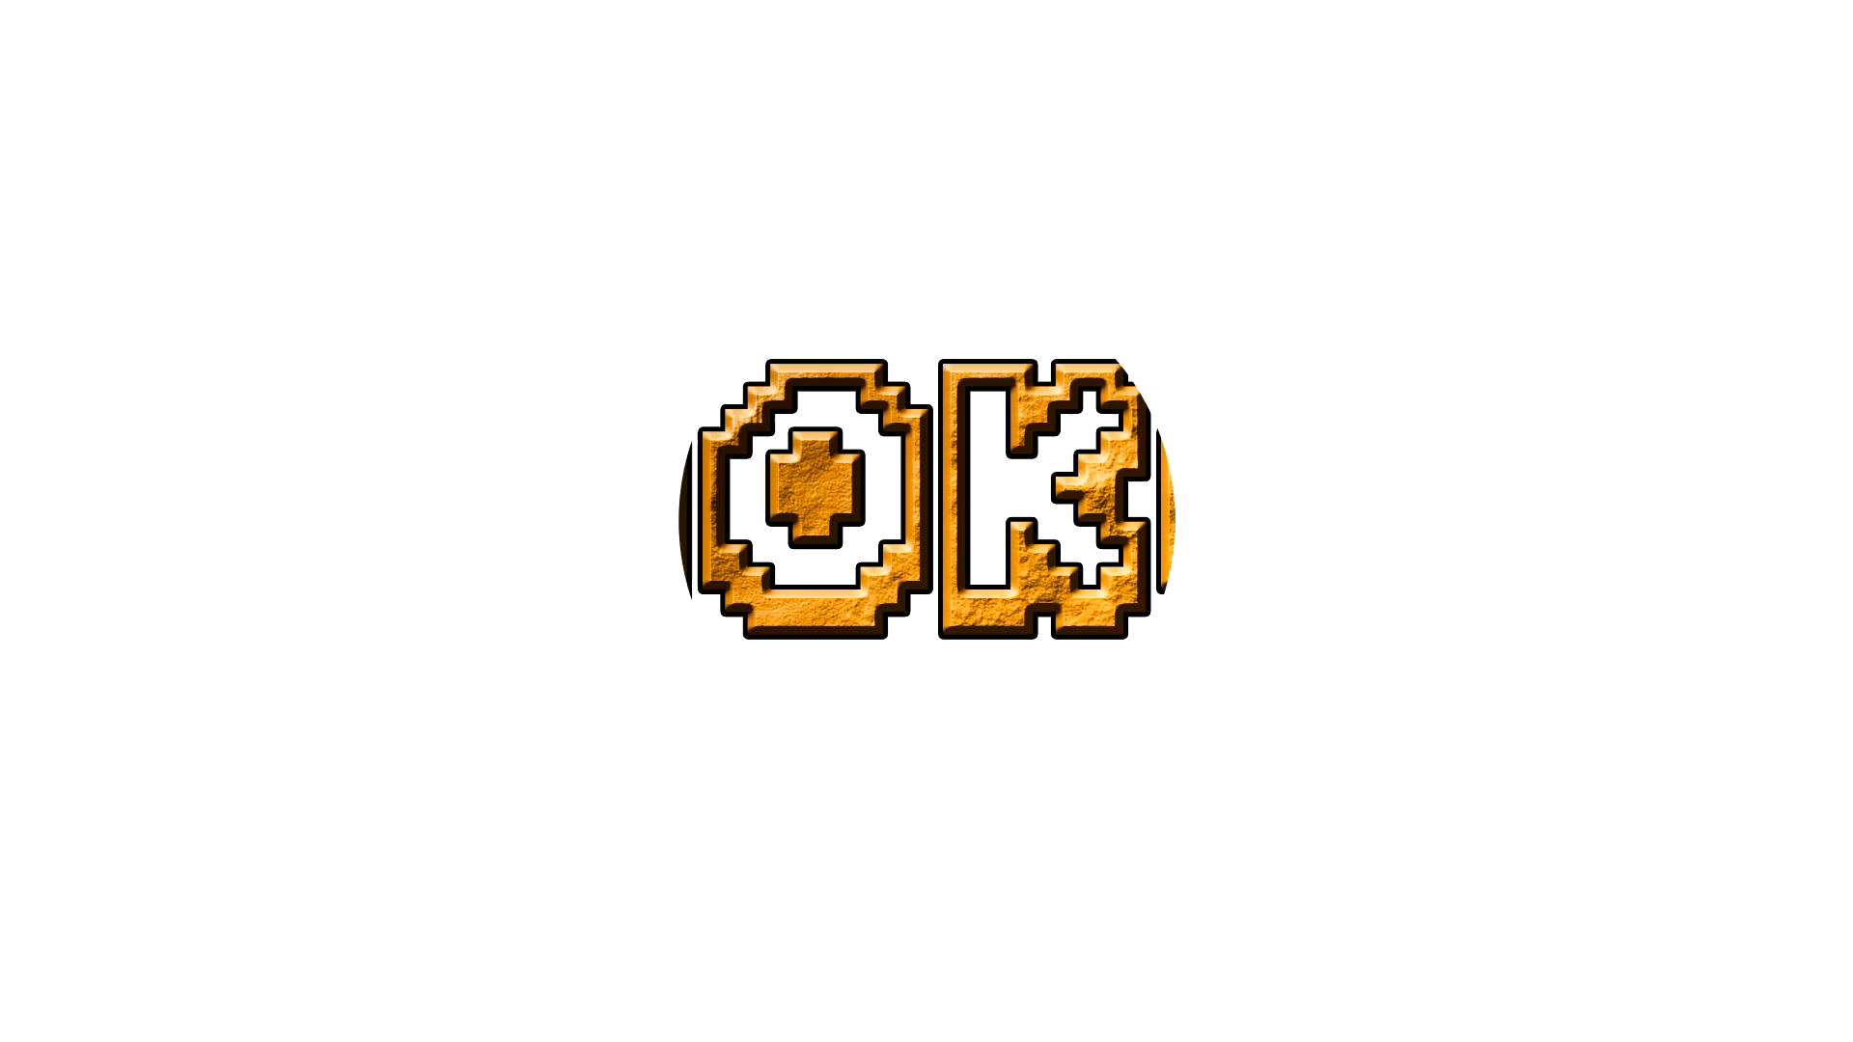